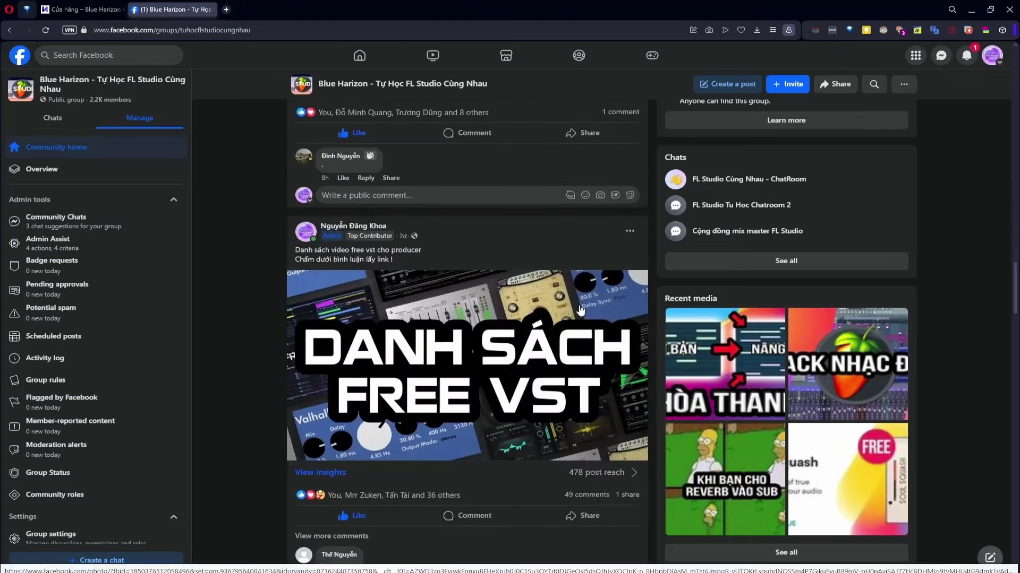
pyautogui.scroll(10, 581, 311)
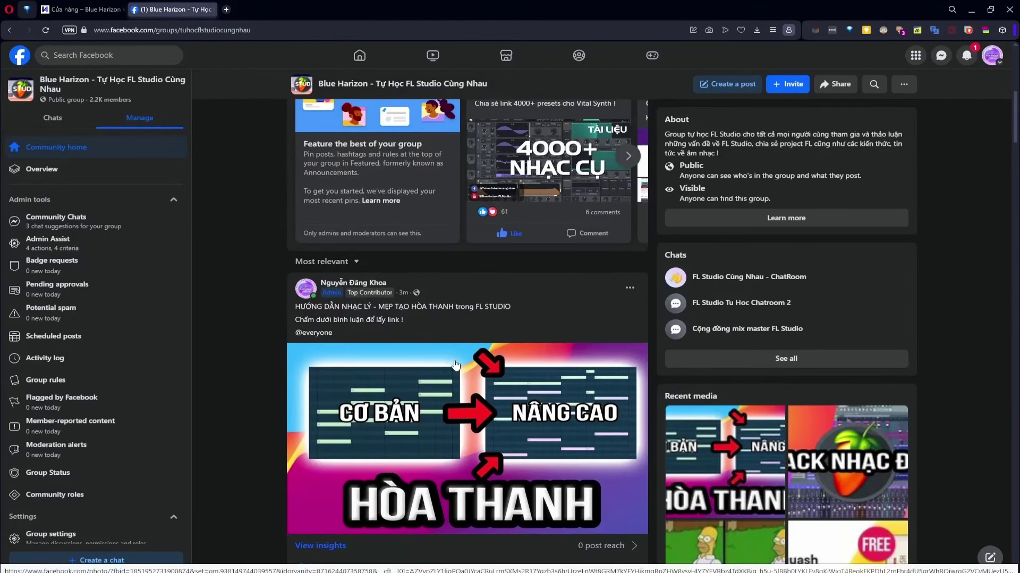
pyautogui.scroll(-3, 447, 306)
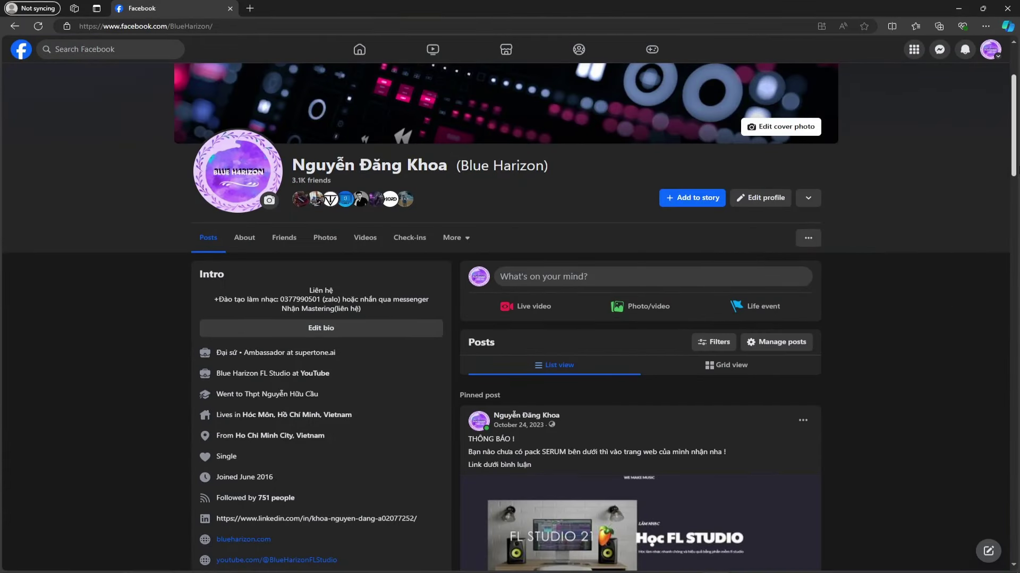
pyautogui.scroll(-1, 1014, 187)
pyautogui.moveTo(1019, 179); pyautogui.dragTo(1018, 181)
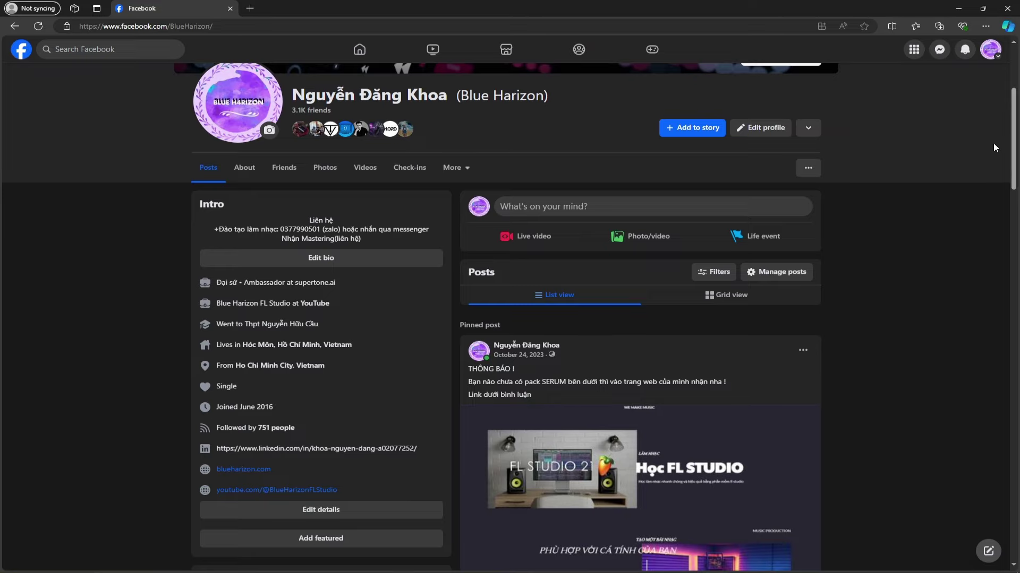
pyautogui.scroll(1, 995, 148)
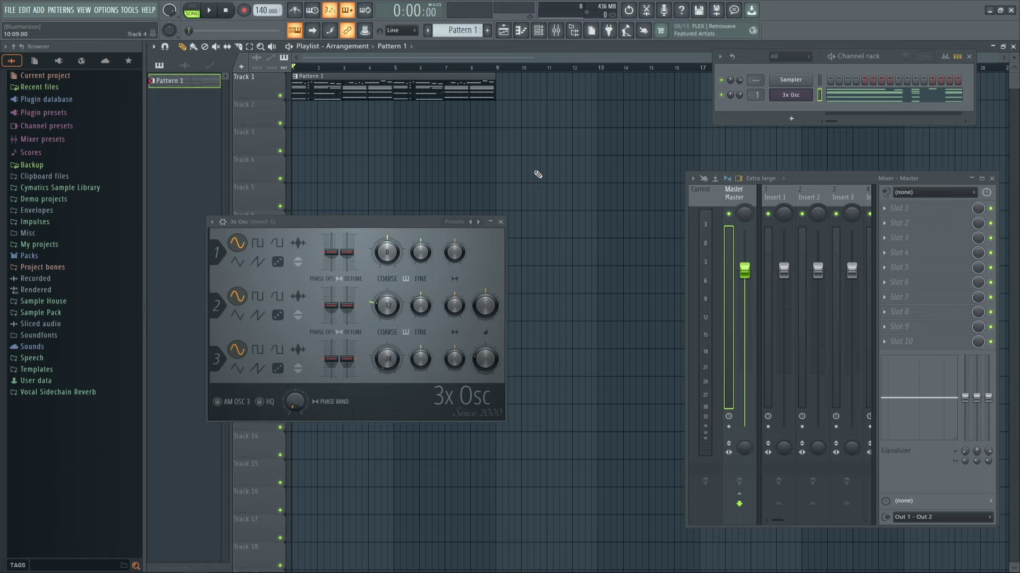
# Step: Load Wave Candy into effect slot 5 of the Master mixer track
pyautogui.click(425, 238)
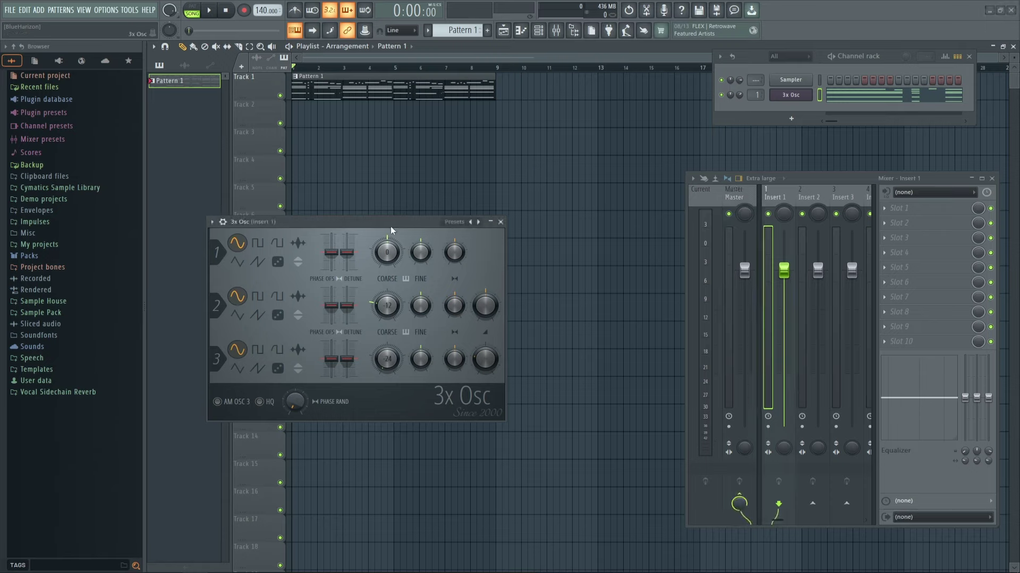
pyautogui.moveTo(379, 223); pyautogui.dragTo(427, 248)
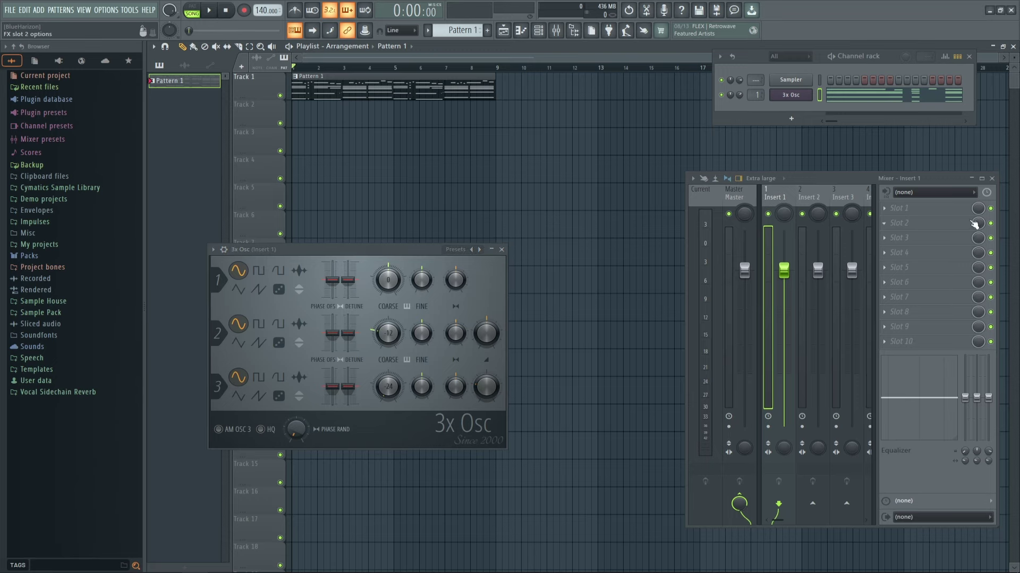
pyautogui.click(730, 195)
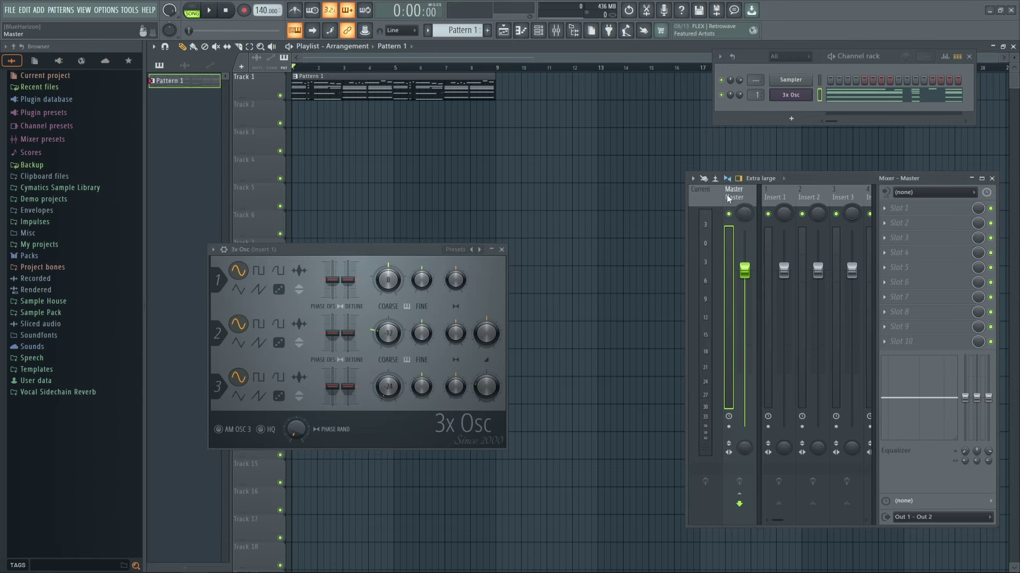
pyautogui.click(930, 271)
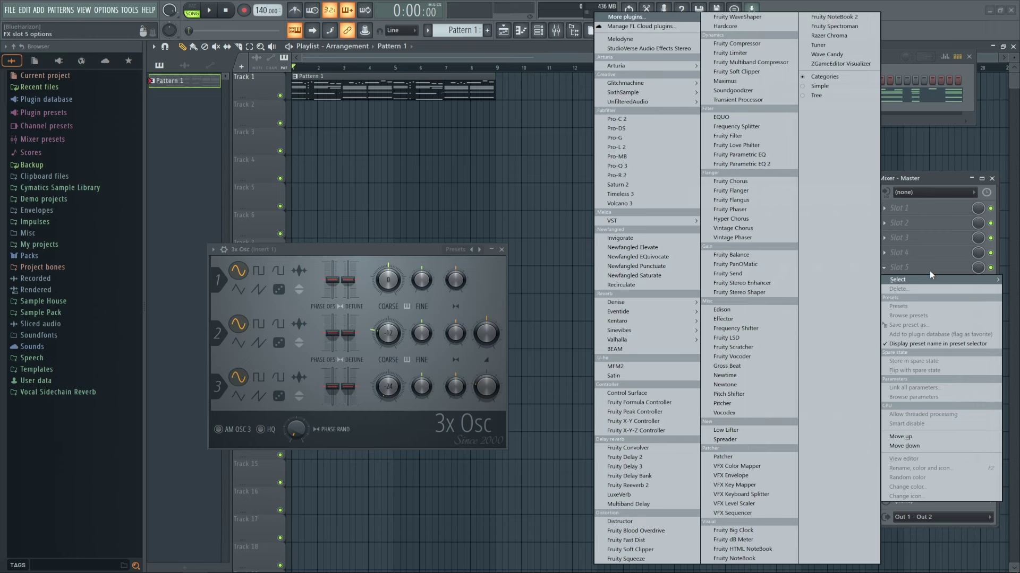
pyautogui.click(844, 54)
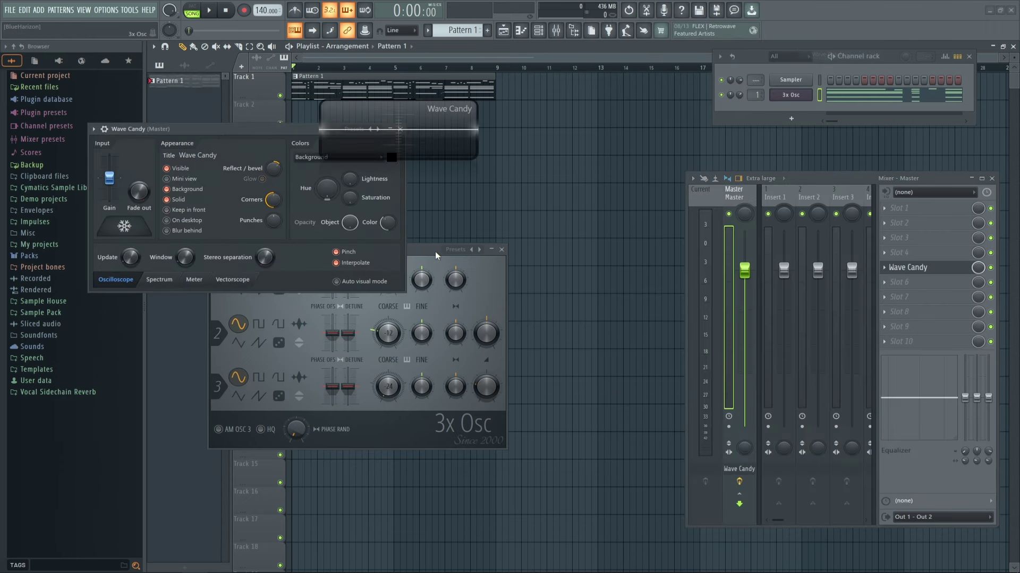
# Step: Set Wave Candy to Vectorscope mode, enlarge its display, close its settings and place the display over the channel rack and mixer
pyautogui.moveTo(420, 252); pyautogui.dragTo(551, 337)
pyautogui.moveTo(453, 143); pyautogui.dragTo(579, 145)
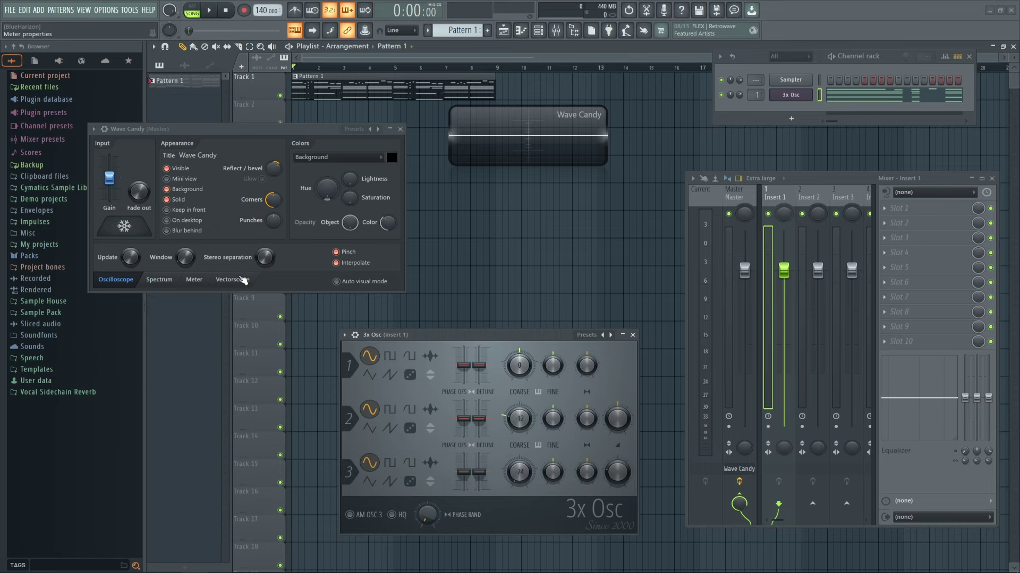
pyautogui.click(232, 280)
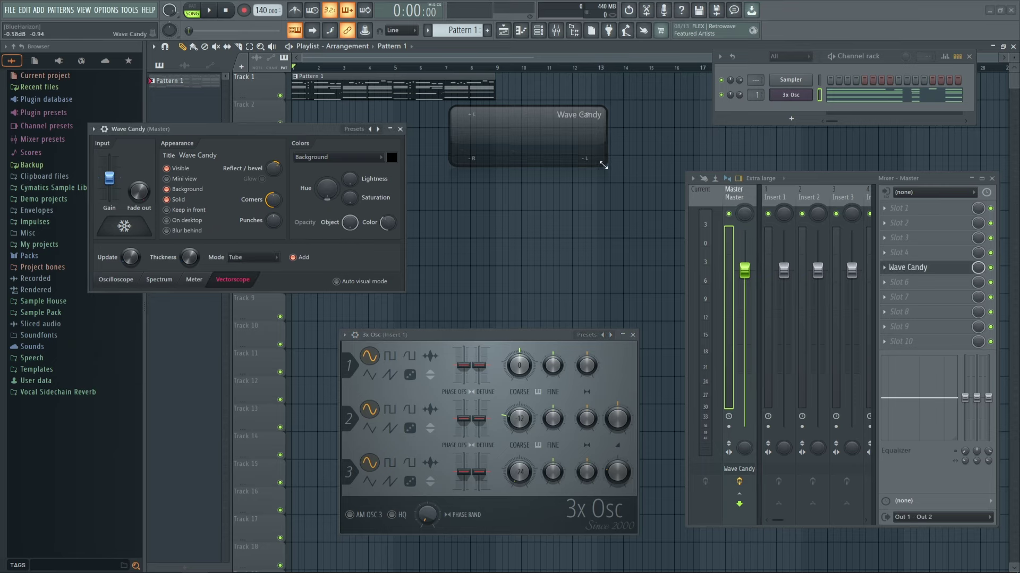
pyautogui.moveTo(605, 164); pyautogui.dragTo(674, 293)
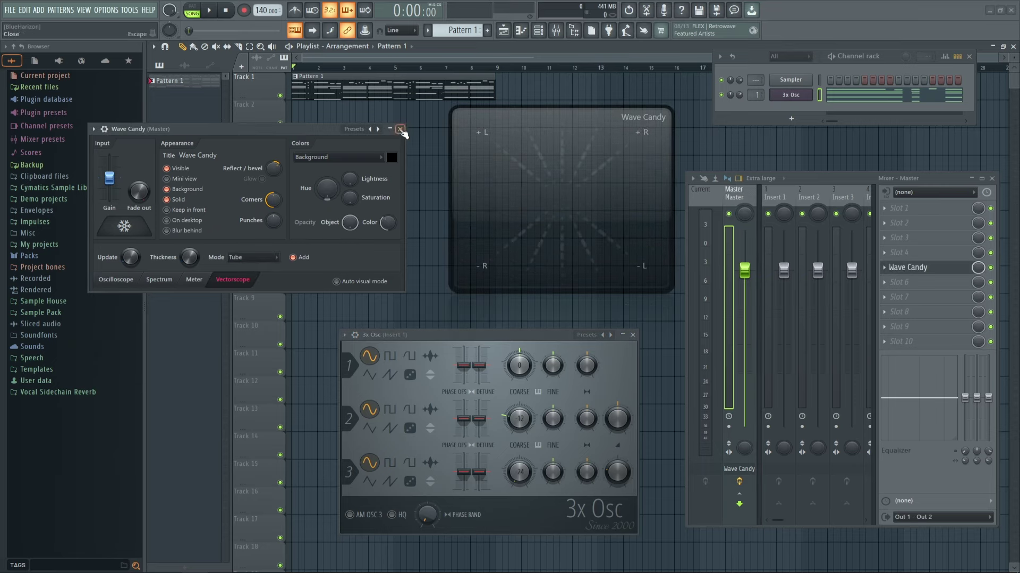
pyautogui.click(400, 129)
pyautogui.moveTo(485, 158); pyautogui.dragTo(793, 116)
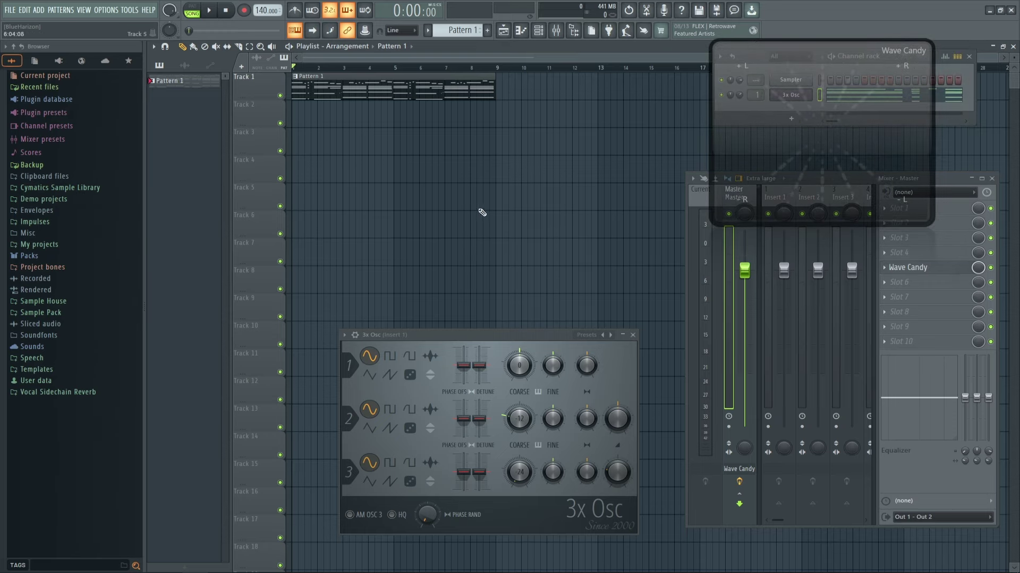
# Step: Open the 3x Osc piano roll and play a few test notes to examine the sound's stereo image on the vectorscope
pyautogui.click(521, 30)
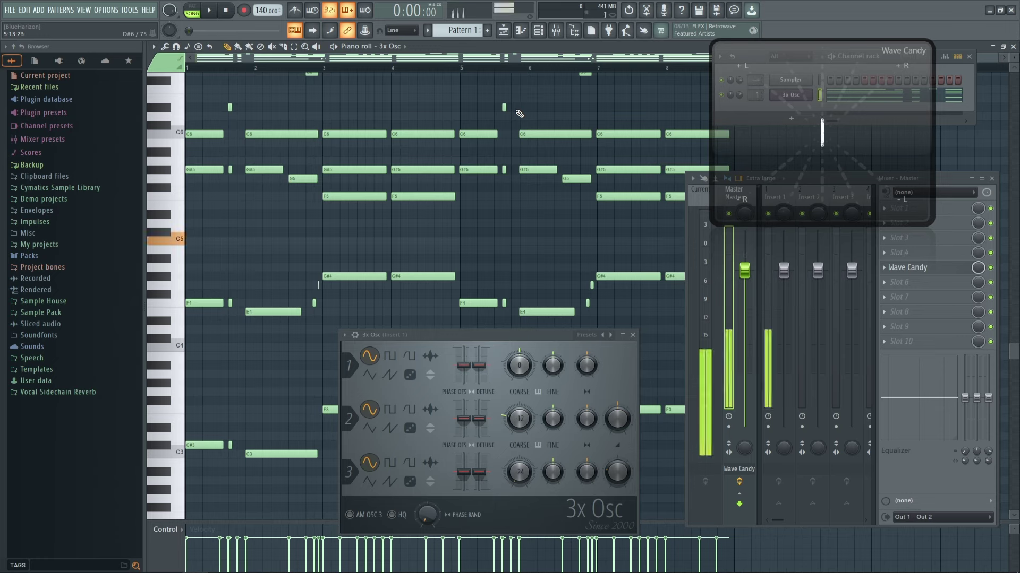
pyautogui.press('e')
pyautogui.press('w')
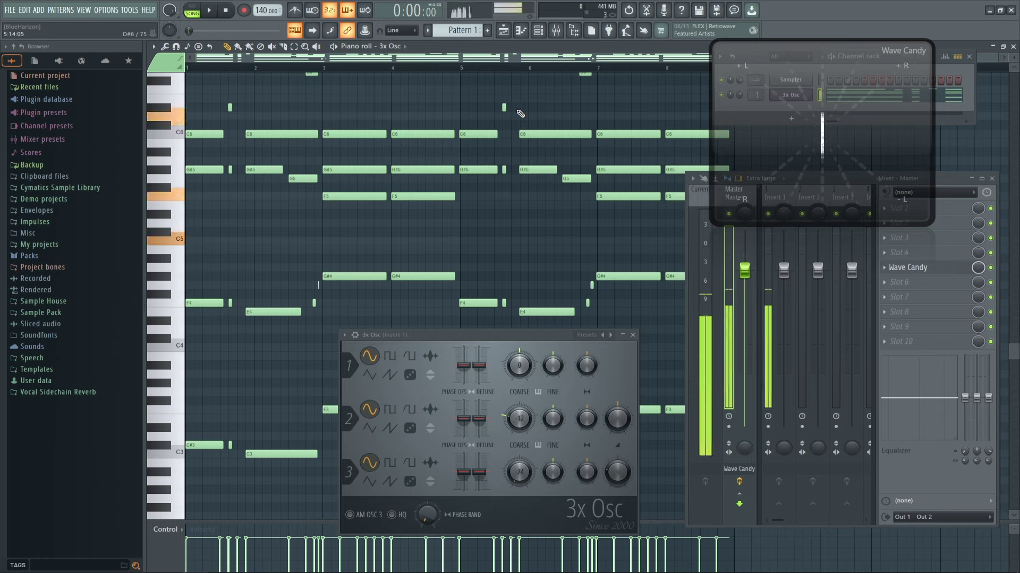
pyautogui.press('e')
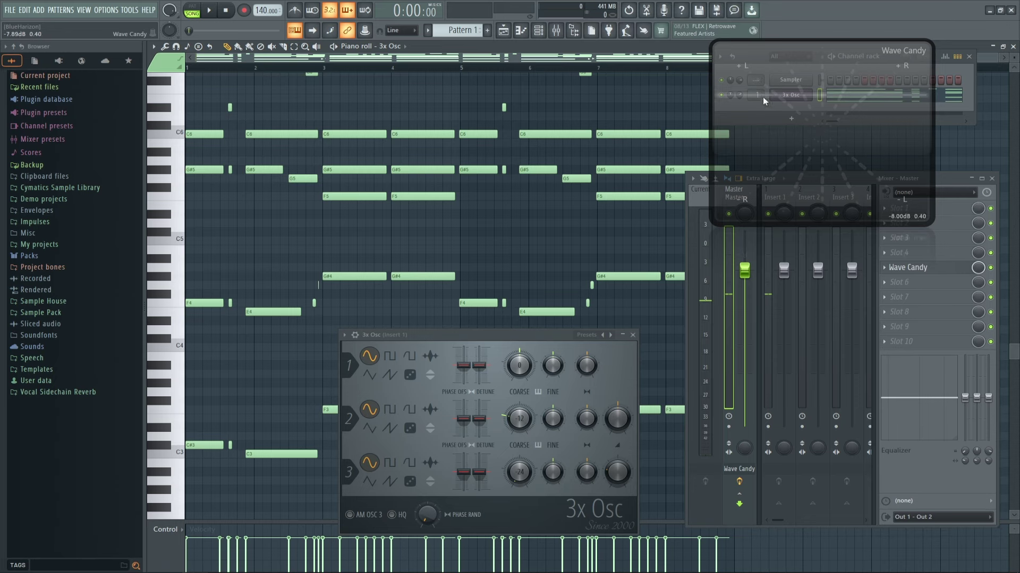
# Step: Add a GMS synth channel to the channel rack and place the Wave Candy display clear of the synth window
pyautogui.moveTo(765, 101); pyautogui.dragTo(690, 138)
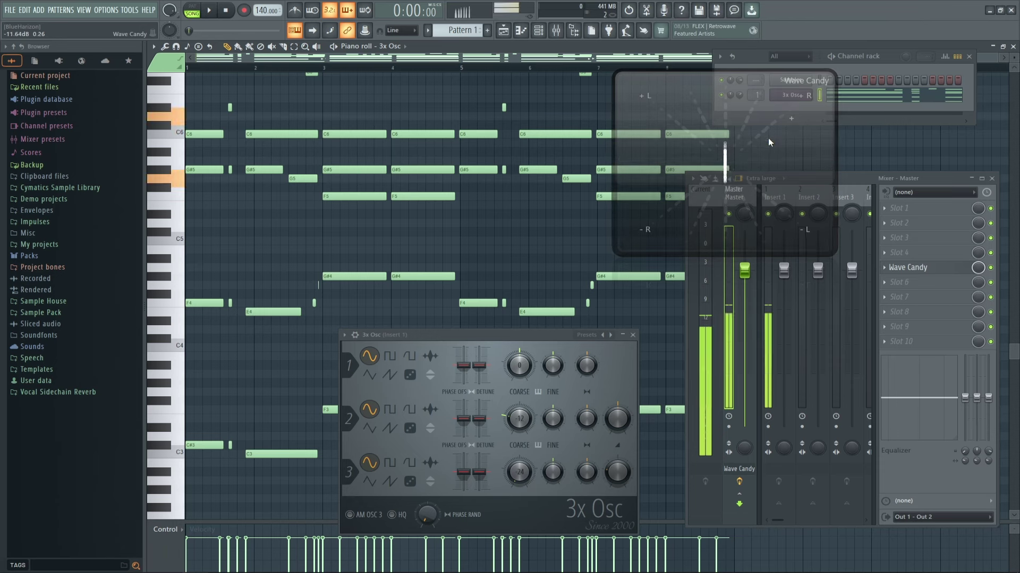
pyautogui.moveTo(768, 138); pyautogui.dragTo(668, 154)
pyautogui.click(791, 118)
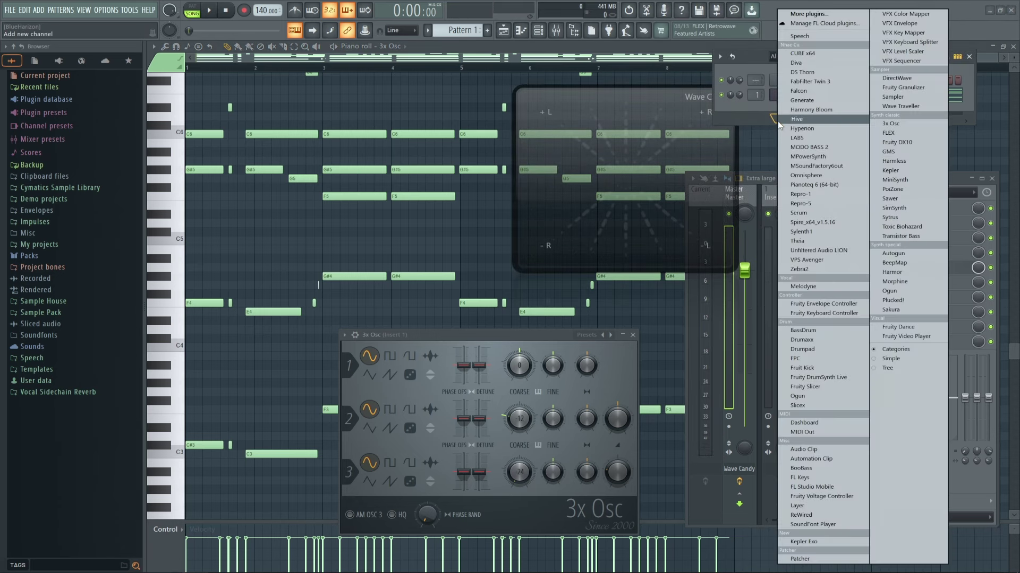
pyautogui.click(908, 151)
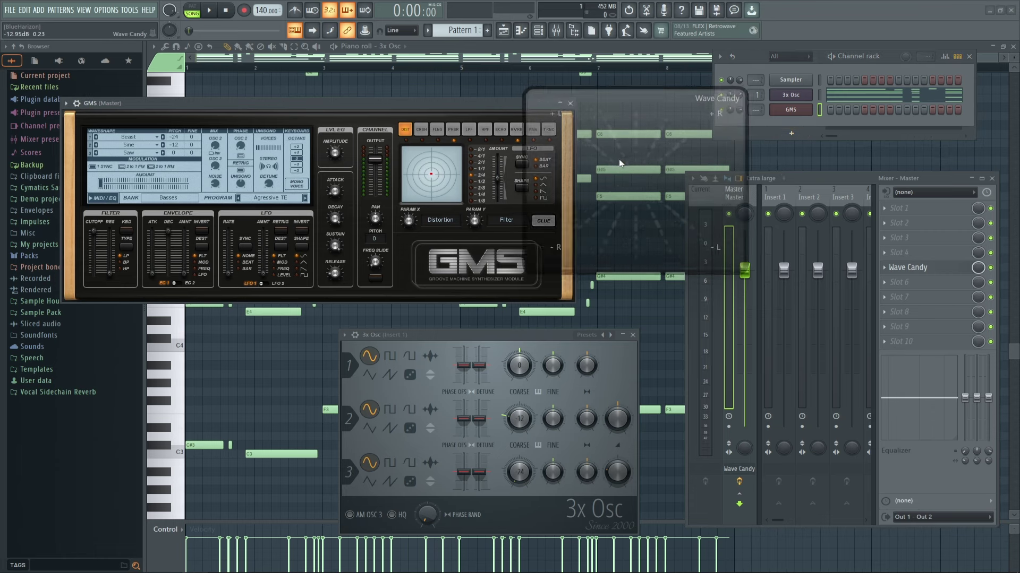
pyautogui.moveTo(619, 158); pyautogui.dragTo(730, 147)
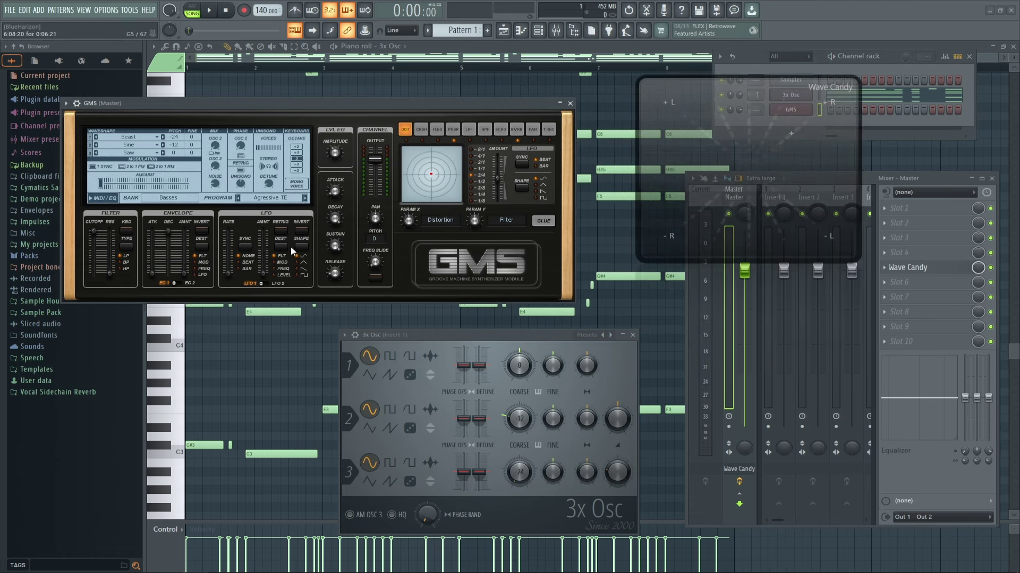
# Step: Audition the current GMS sound and the Basses presets Major Fatty TE and Powertrip TE while watching the vectorscope
pyautogui.rightClick(437, 95)
pyautogui.press('z')
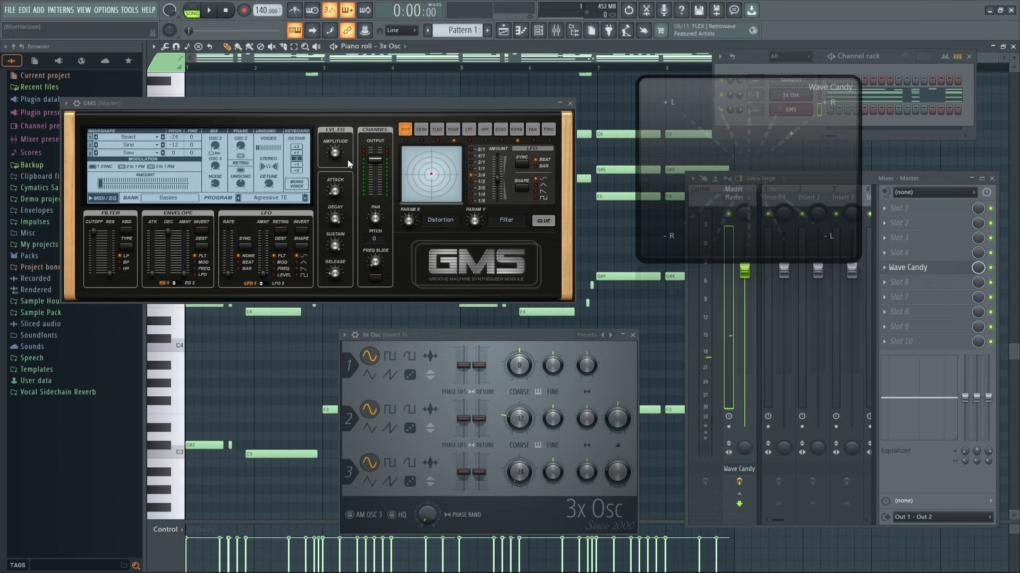
pyautogui.click(272, 200)
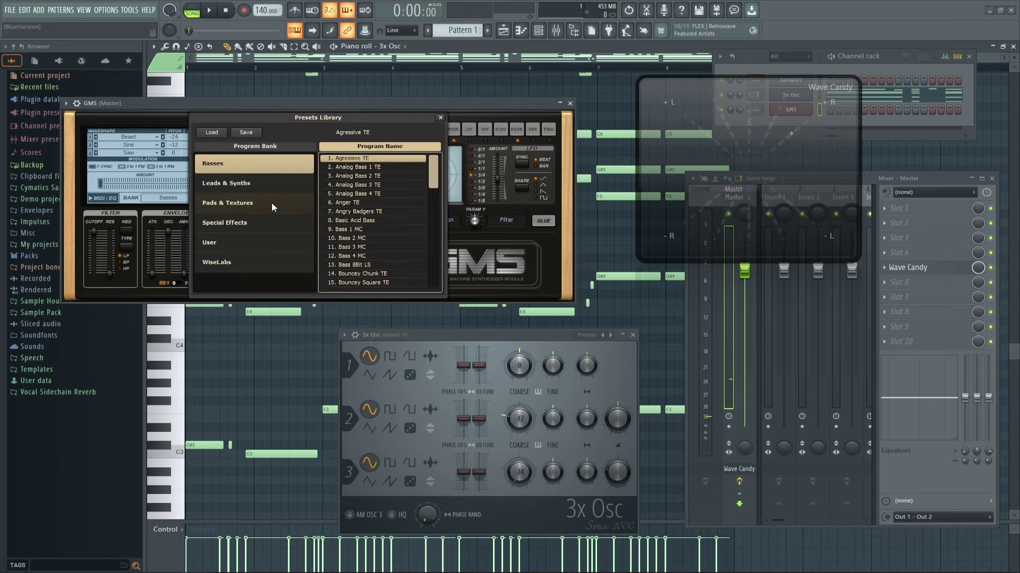
pyautogui.scroll(-5, 376, 238)
pyautogui.scroll(-4, 376, 238)
pyautogui.click(377, 238)
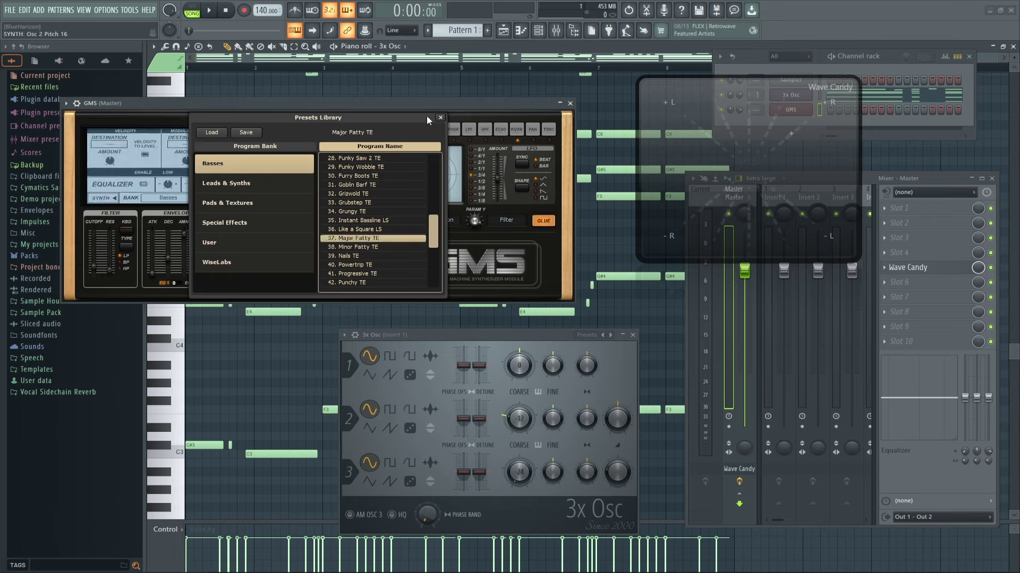
pyautogui.rightClick(436, 92)
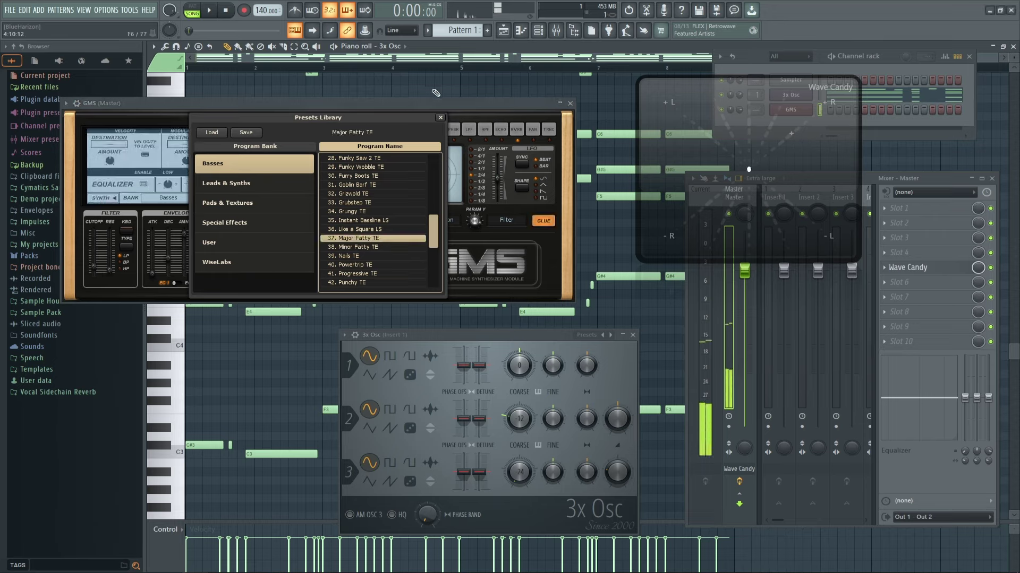
pyautogui.click(398, 264)
pyautogui.rightClick(493, 91)
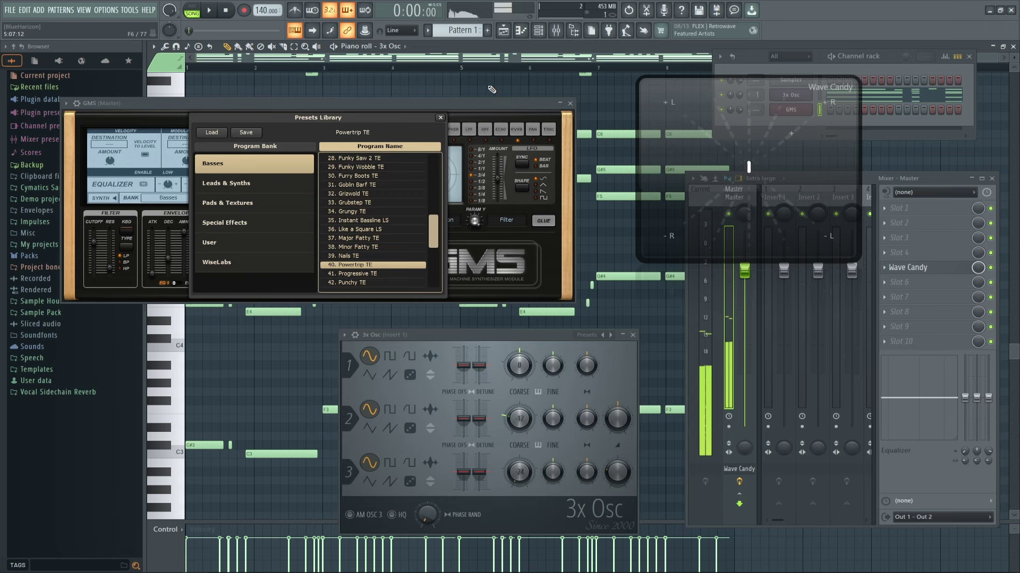
# Step: Load the Bell Transportation preset from the WiseLabs bank in GMS and play test notes with it
pyautogui.click(283, 253)
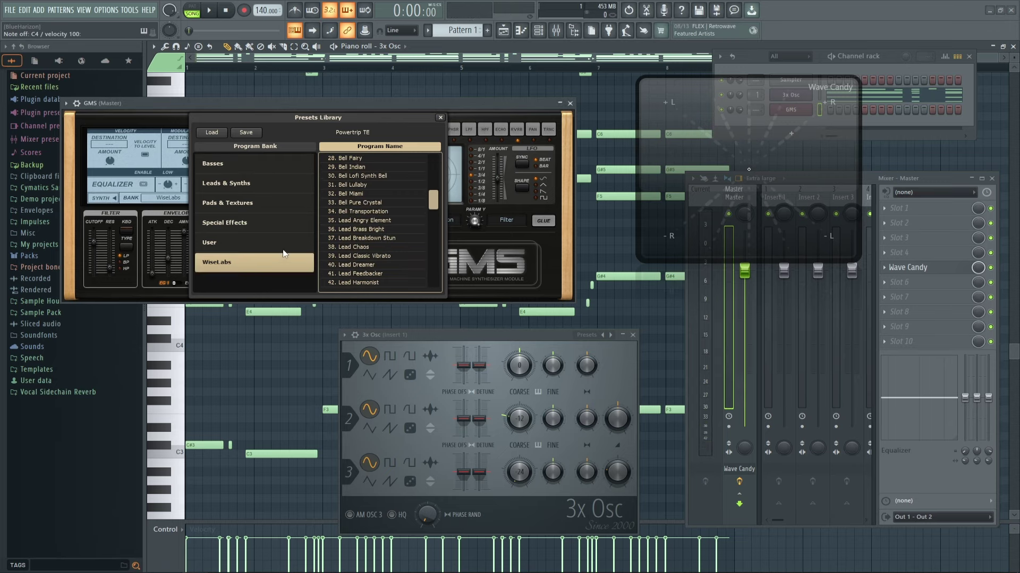
pyautogui.doubleClick(363, 212)
pyautogui.rightClick(438, 91)
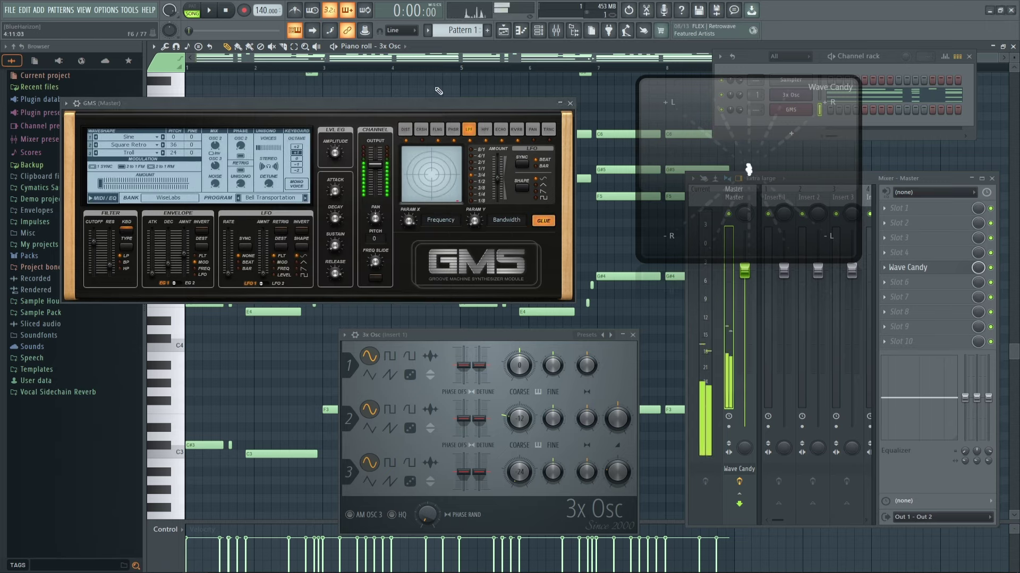
pyautogui.press('e')
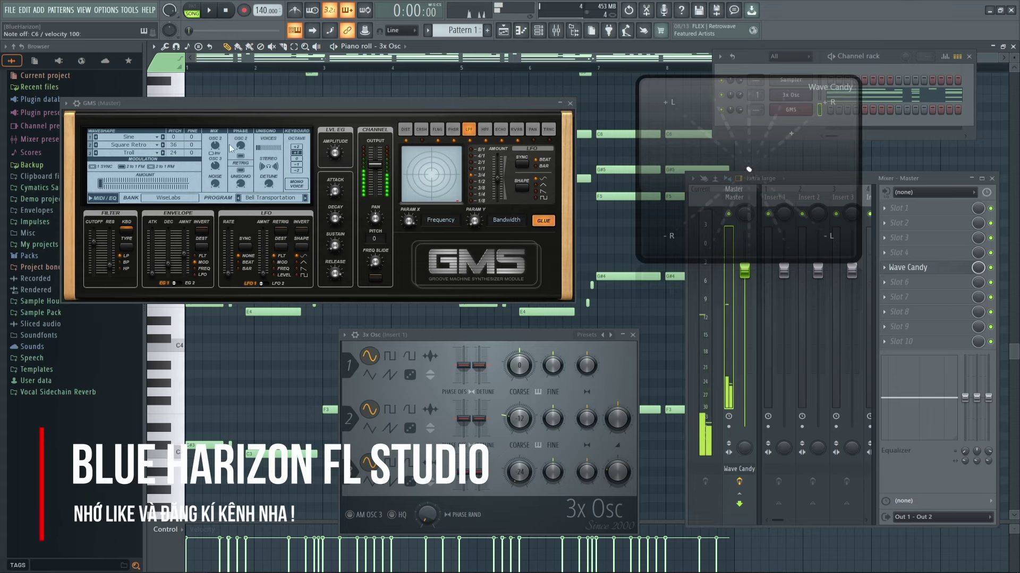
# Step: Delete the GMS channel from the channel rack
pyautogui.click(66, 103)
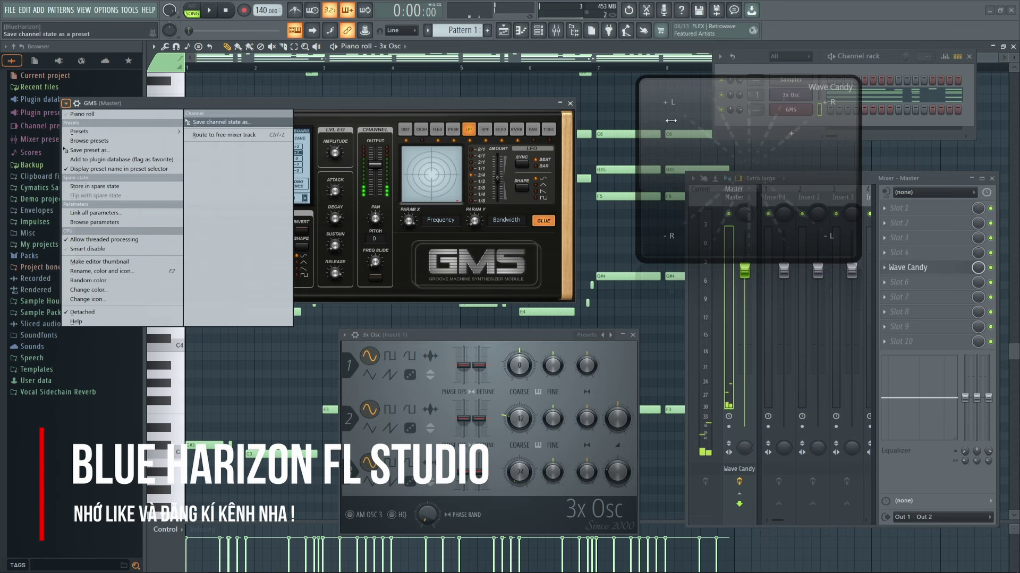
pyautogui.click(908, 121)
pyautogui.rightClick(800, 116)
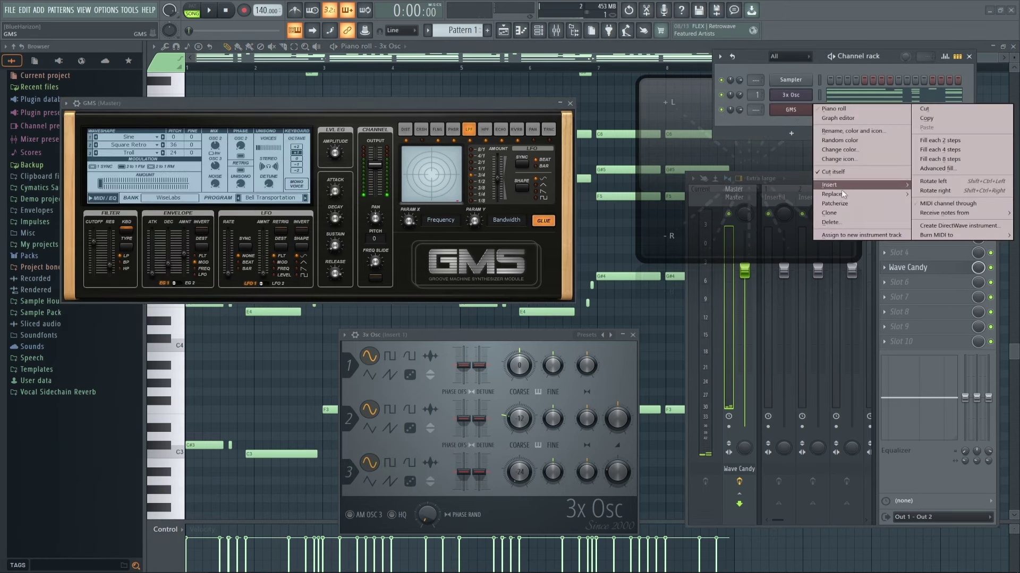
pyautogui.click(843, 220)
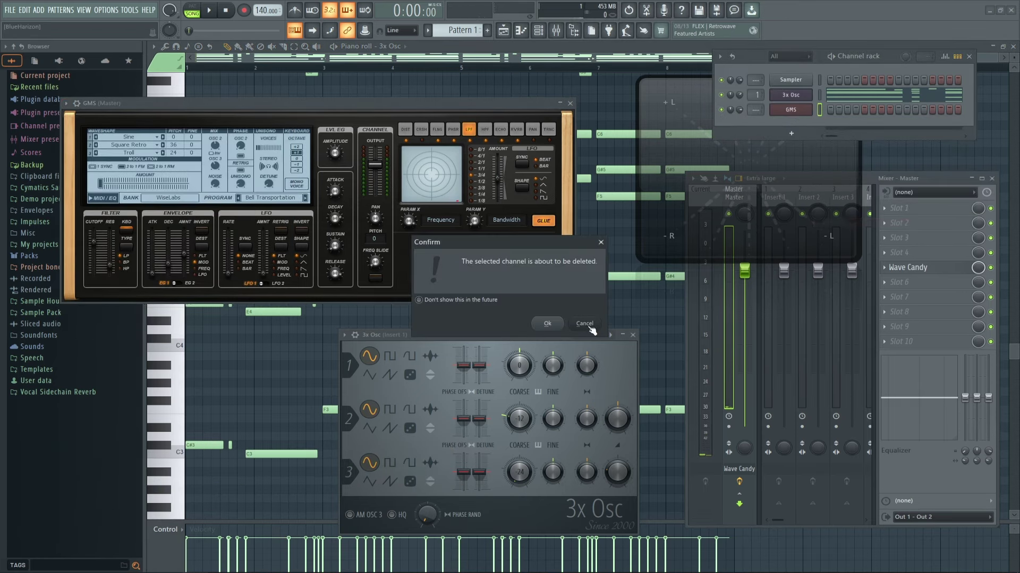
pyautogui.click(548, 324)
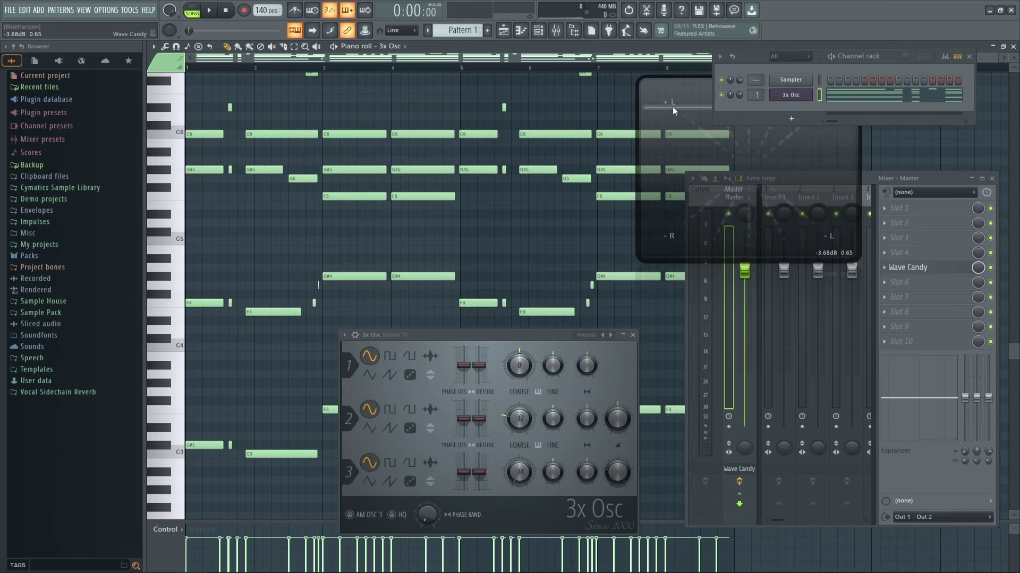
# Step: Reposition the Wave Candy display over the channel rack and shift the mixer window slightly up beneath it
pyautogui.moveTo(672, 107); pyautogui.dragTo(519, 91)
pyautogui.moveTo(566, 195); pyautogui.dragTo(627, 185)
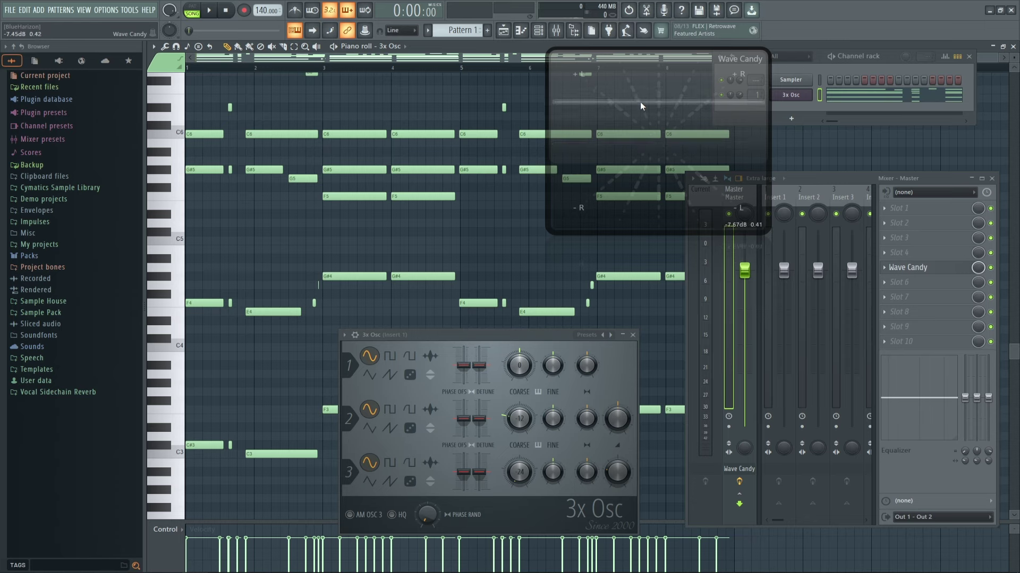
pyautogui.moveTo(640, 101); pyautogui.dragTo(703, 107)
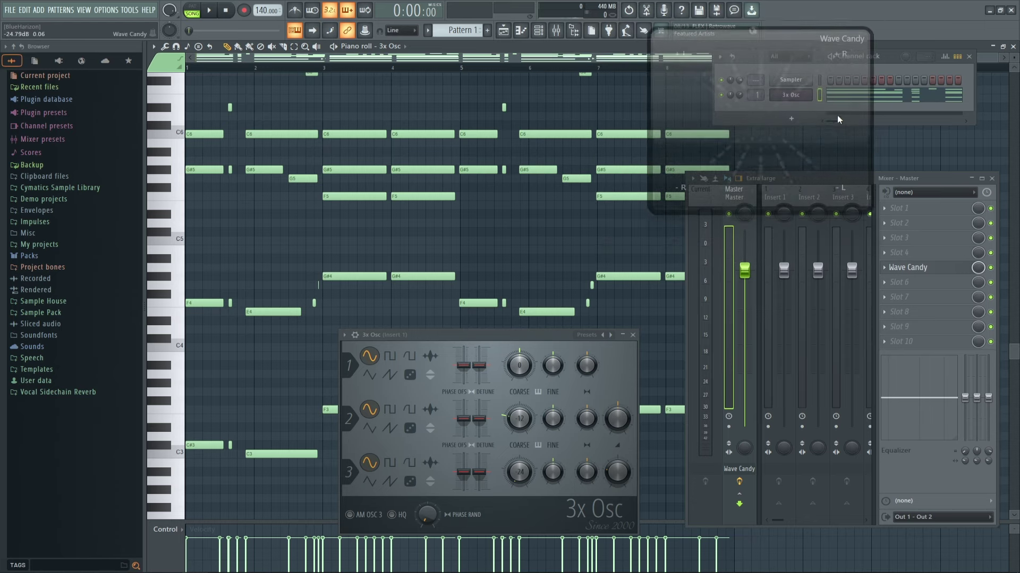
pyautogui.moveTo(869, 179)
pyautogui.mouseDown()
pyautogui.moveTo(851, 177)
pyautogui.moveTo(856, 170)
pyautogui.mouseUp()
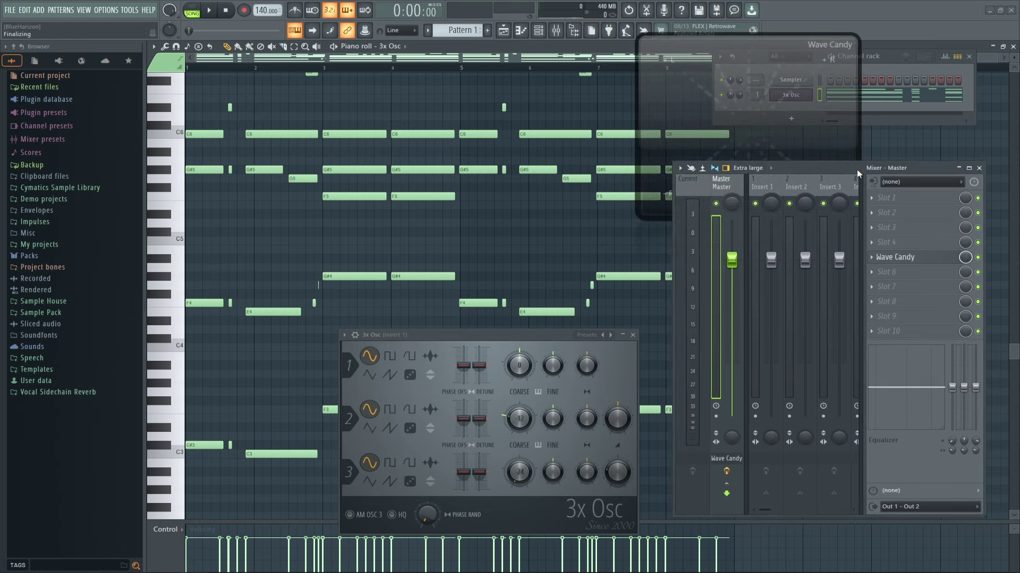
# Step: Reduce the size of the Wave Candy display and place it over the browser
pyautogui.moveTo(709, 78); pyautogui.dragTo(204, 107)
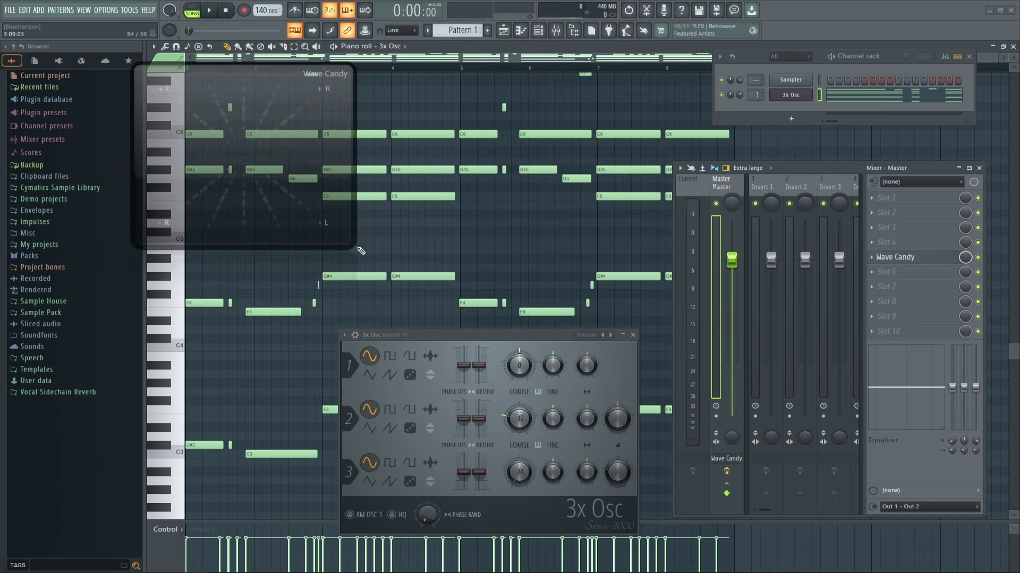
pyautogui.moveTo(353, 246); pyautogui.dragTo(298, 187)
pyautogui.moveTo(226, 135); pyautogui.dragTo(116, 154)
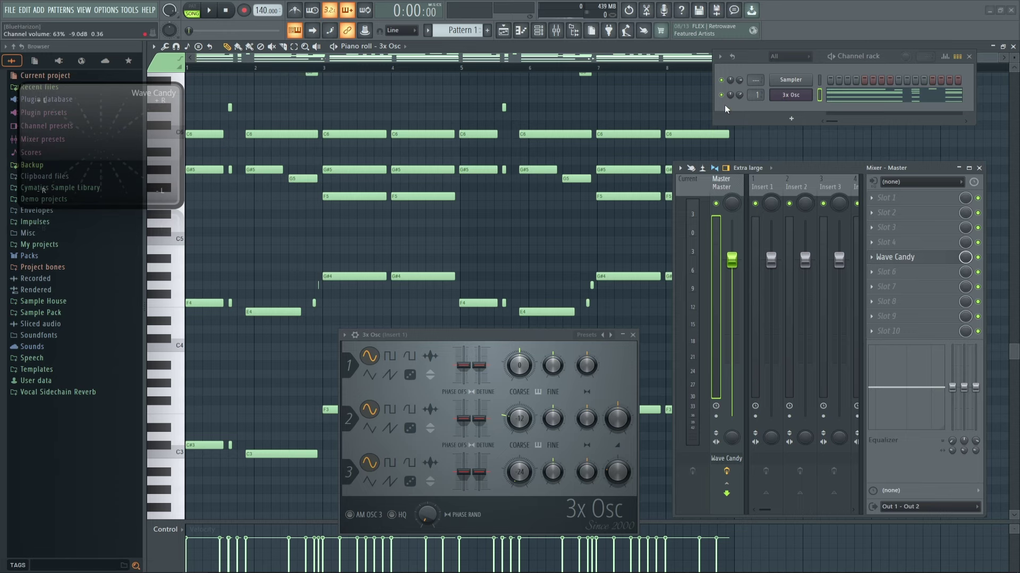
# Step: Select Insert 1, the mixer track of the 3x Osc channel, and play test notes while watching the vectorscope
pyautogui.scroll(-1, 655, 108)
pyautogui.press('q')
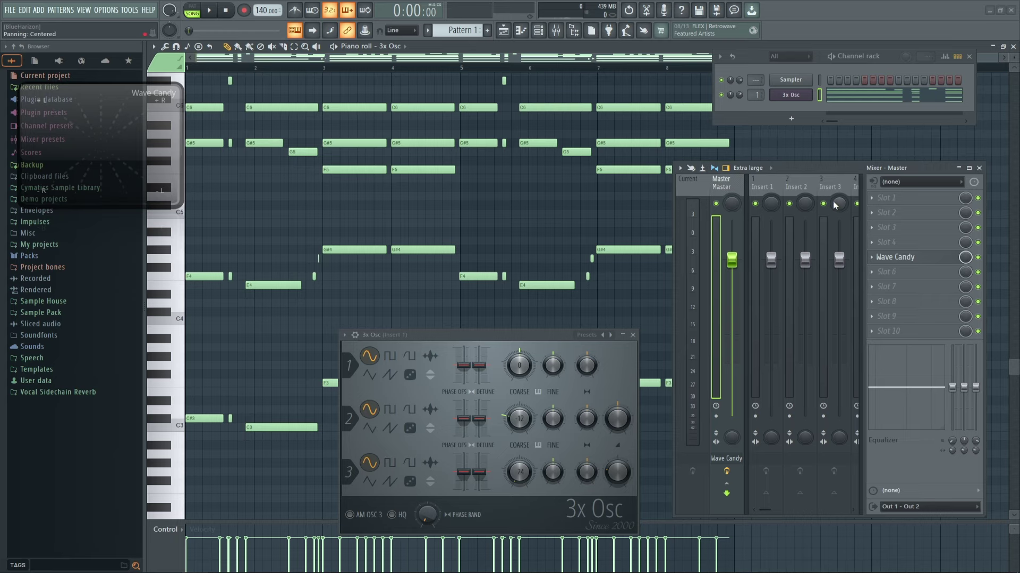
pyautogui.moveTo(757, 95); pyautogui.dragTo(757, 95)
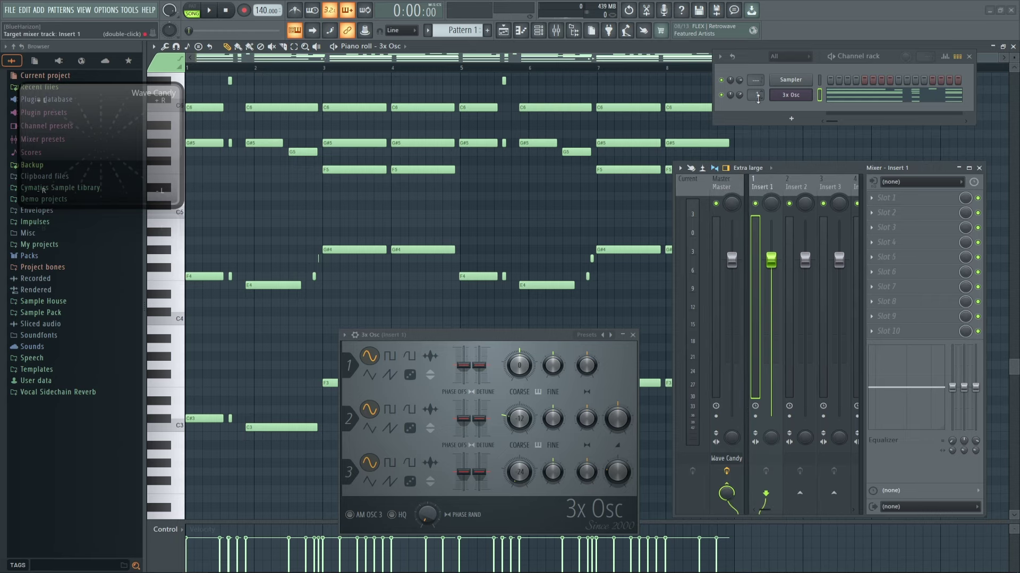
pyautogui.click(980, 169)
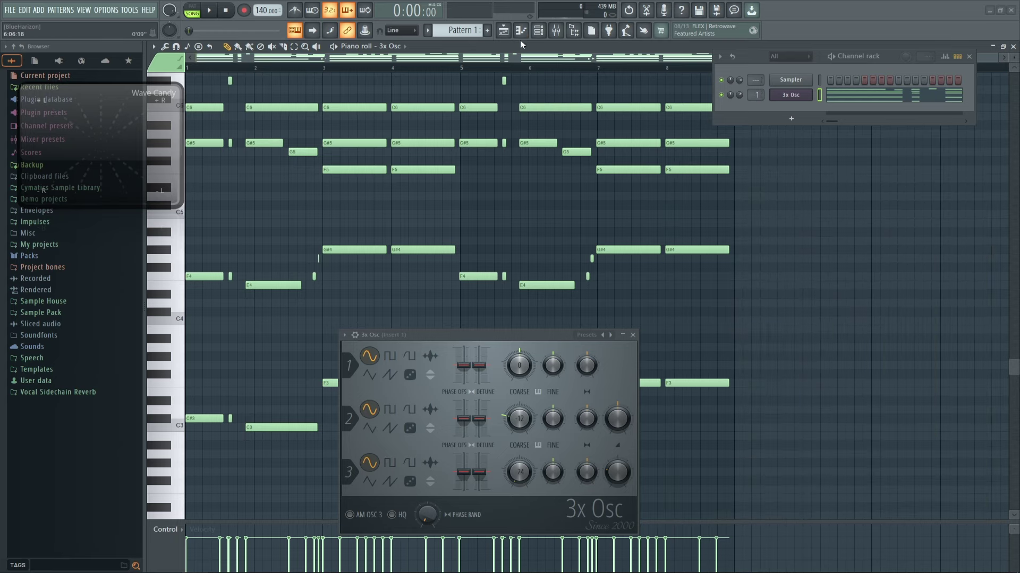
pyautogui.click(558, 31)
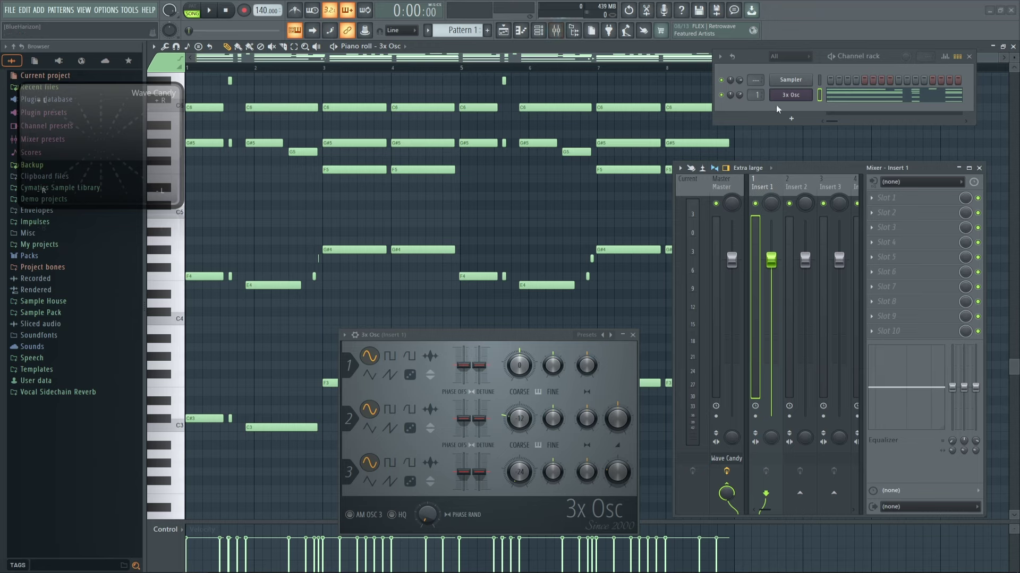
pyautogui.press('m')
pyautogui.press('m')
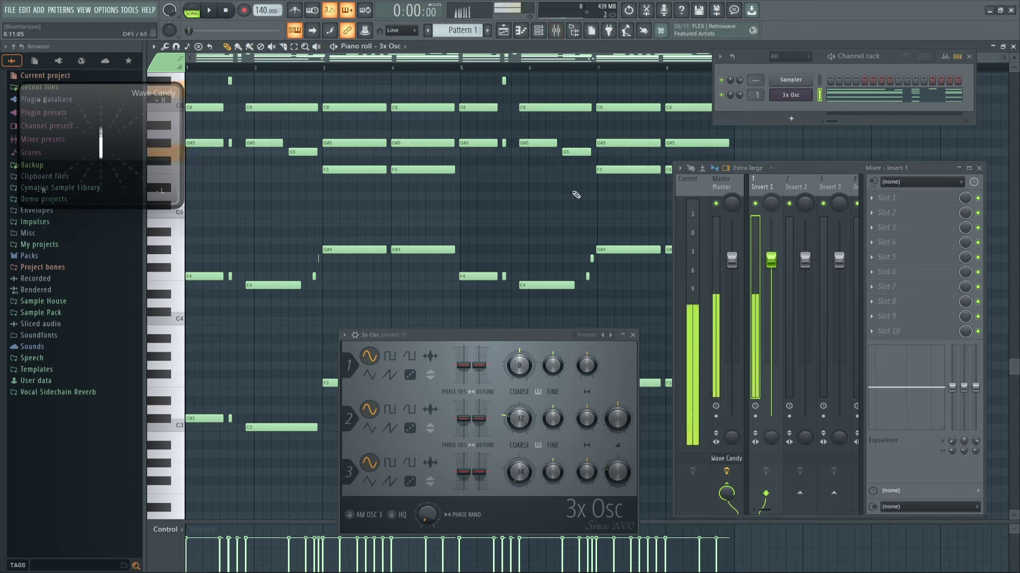
# Step: Route Insert 1 to Insert 2 and Insert 3, and remove its direct routing to the Master track
pyautogui.click(800, 494)
pyautogui.click(833, 492)
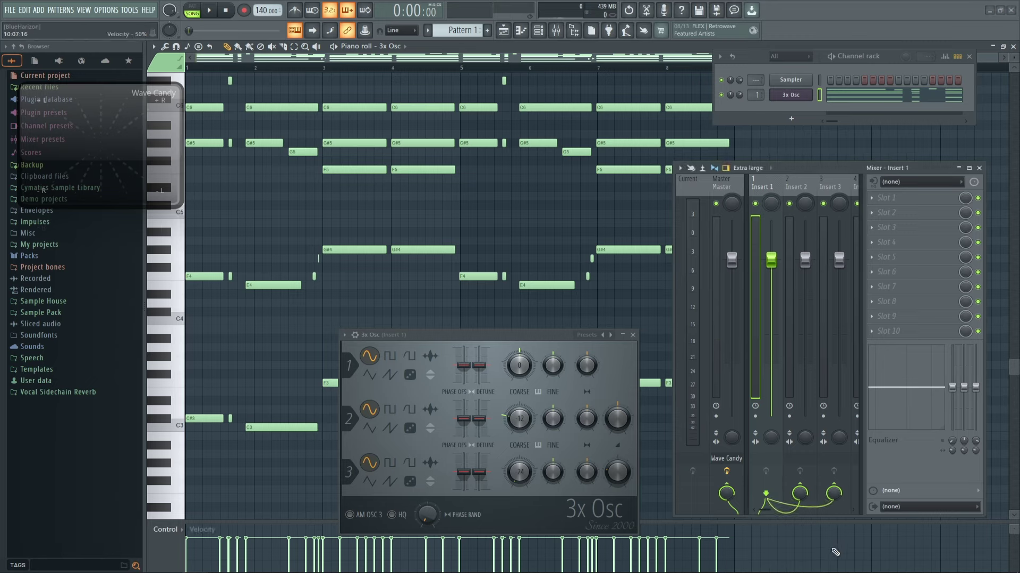
pyautogui.click(732, 484)
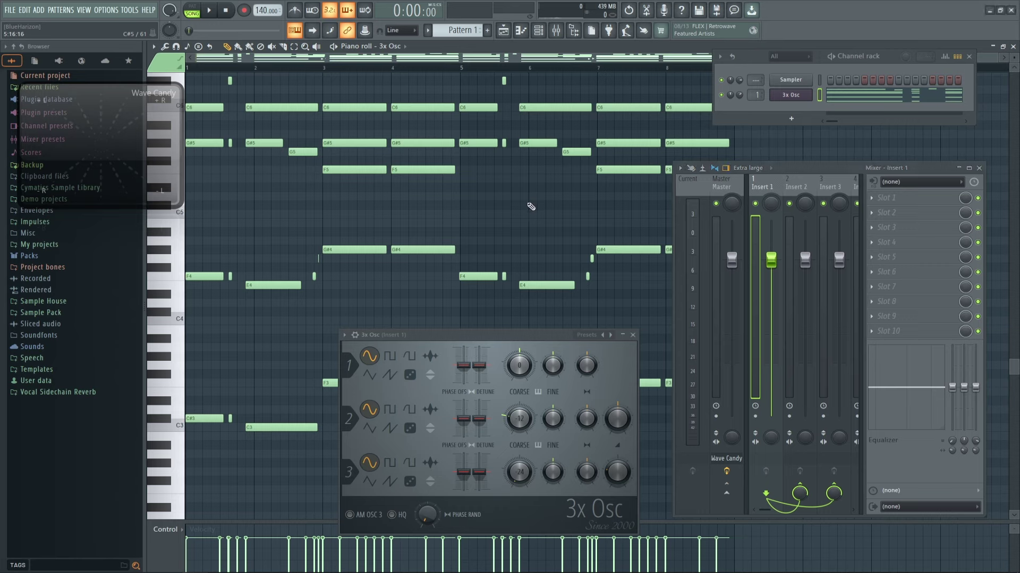
# Step: Play test notes through the split routing, and pan Insert 2 left and Insert 3 right
pyautogui.press('z')
pyautogui.press('b')
pyautogui.moveTo(805, 203); pyautogui.dragTo(805, 210)
pyautogui.click(825, 209)
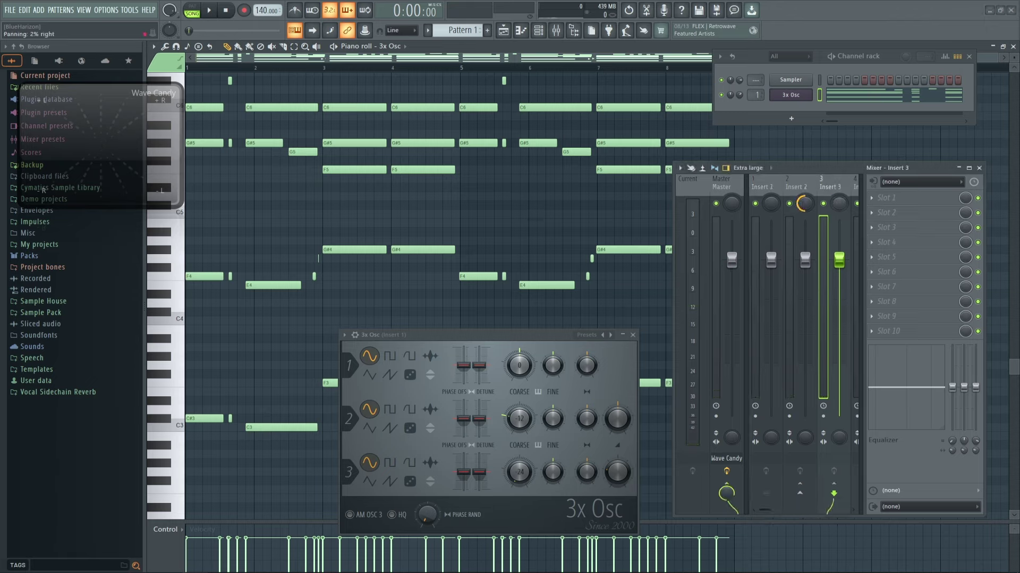
# Step: Preview the Wide mixer layout and return to the Extra large layout
pyautogui.click(746, 168)
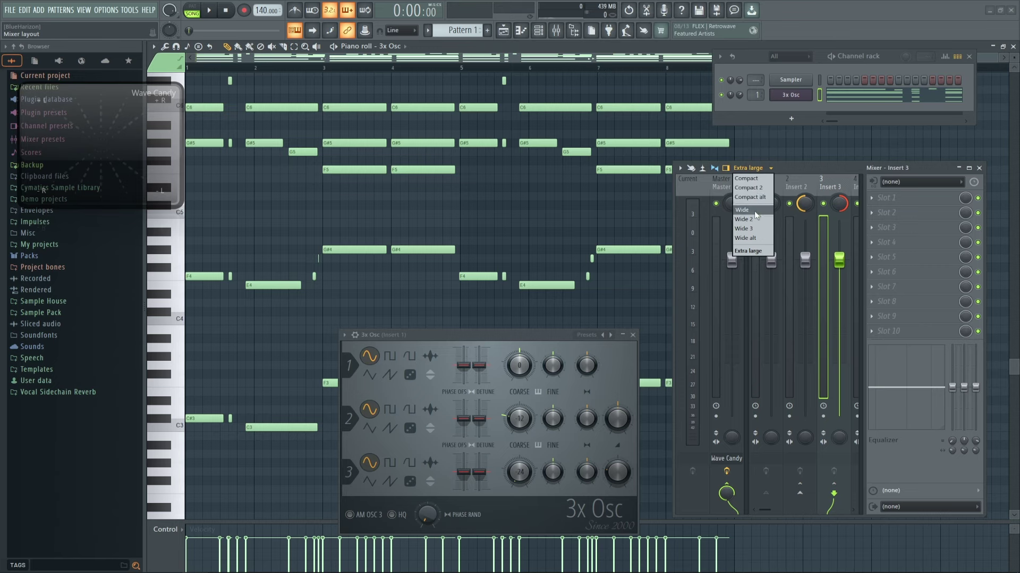
pyautogui.click(754, 212)
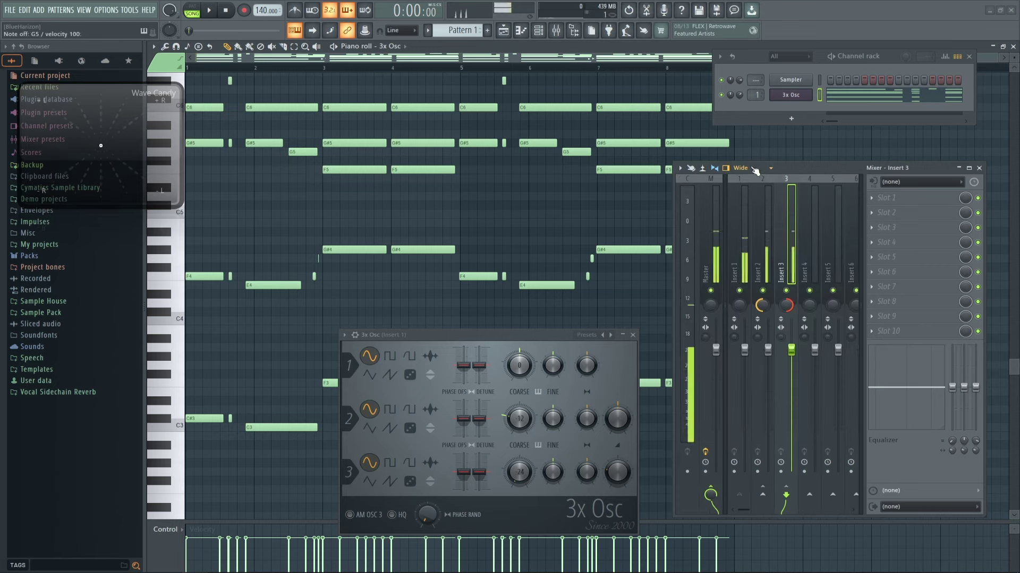
pyautogui.click(746, 168)
pyautogui.click(742, 250)
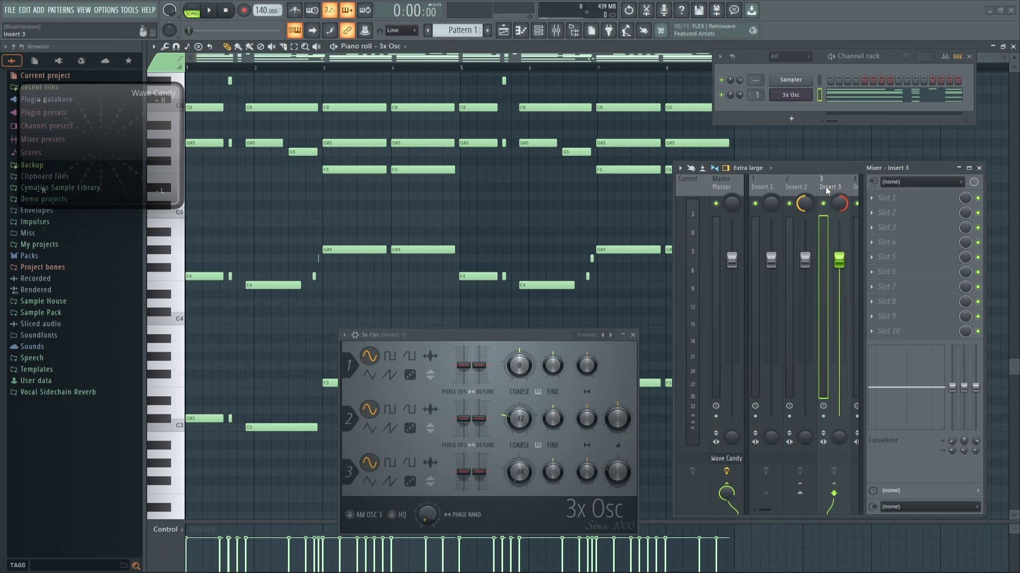
# Step: Load Fruity parametric EQ 2 in slot 2 of Insert 3, and rearrange the windows with 3x Osc minimized and Wave Candy enlarged
pyautogui.click(921, 212)
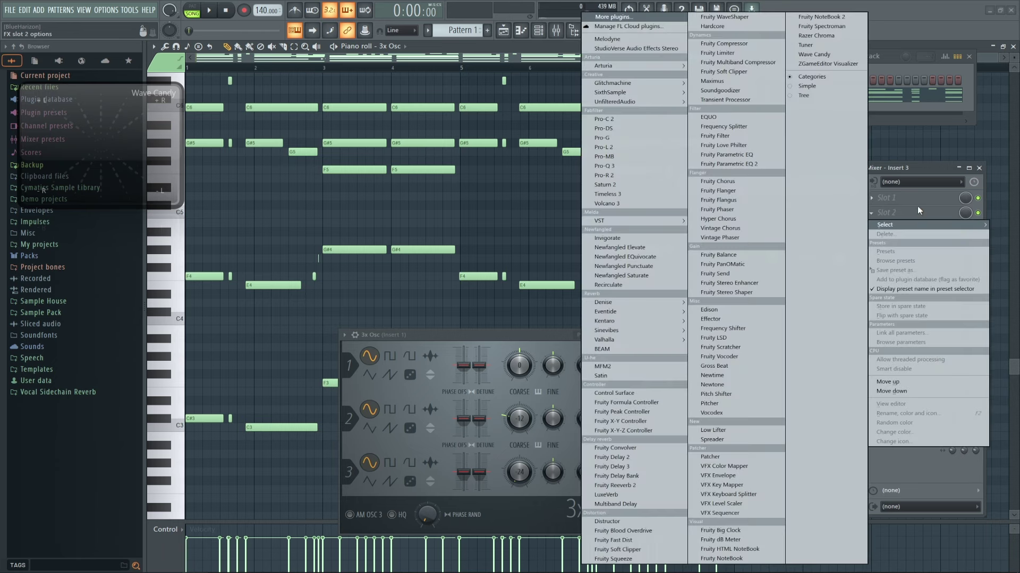
pyautogui.click(758, 164)
pyautogui.moveTo(238, 65); pyautogui.dragTo(431, 147)
pyautogui.click(623, 335)
pyautogui.moveTo(175, 215); pyautogui.dragTo(211, 248)
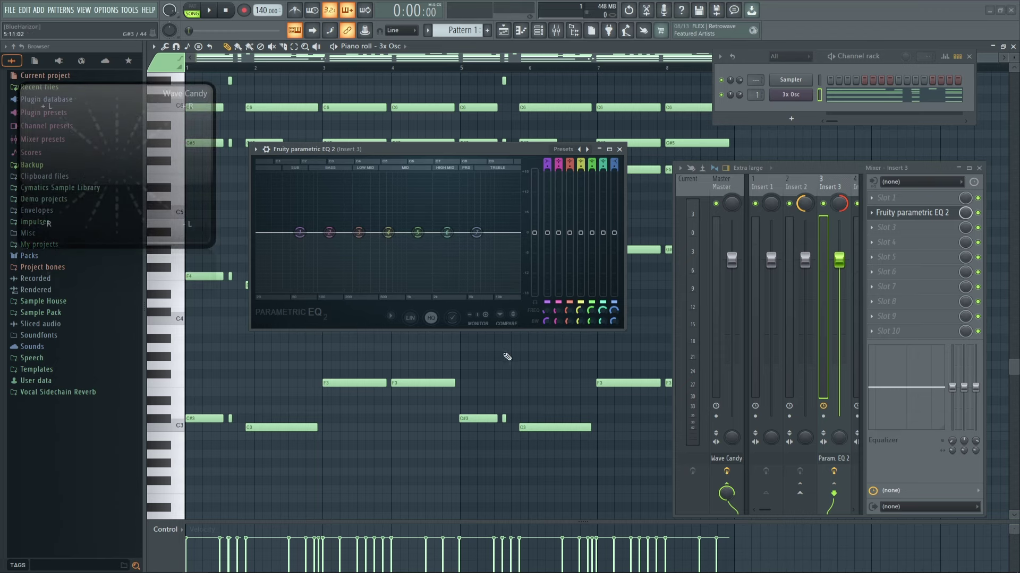
# Step: Play a test note and shape the Insert 3 EQ with a slight band 2 boost and a band 3 cut
pyautogui.press('space')
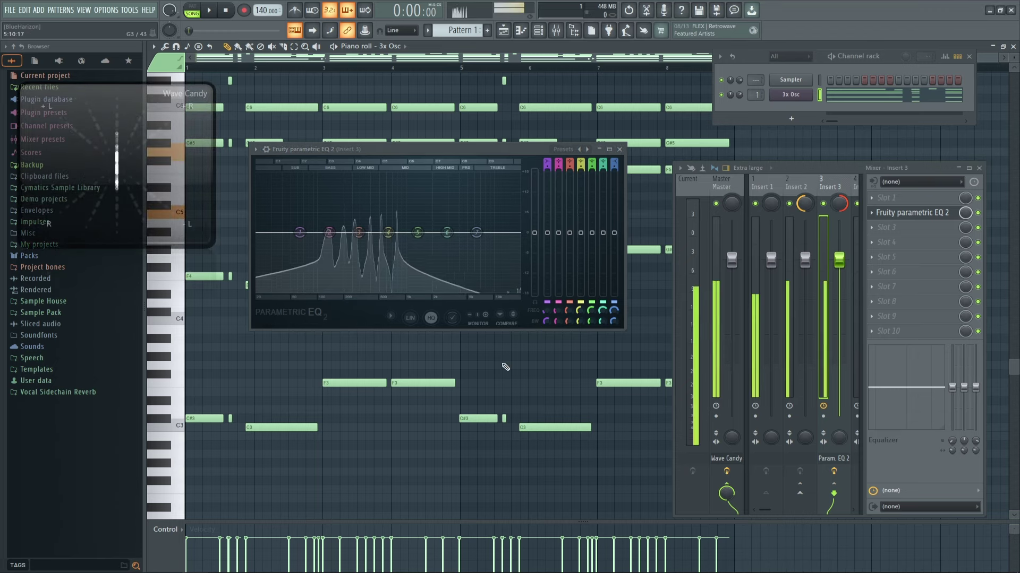
pyautogui.moveTo(358, 232); pyautogui.dragTo(328, 220)
pyautogui.moveTo(368, 273); pyautogui.dragTo(373, 276)
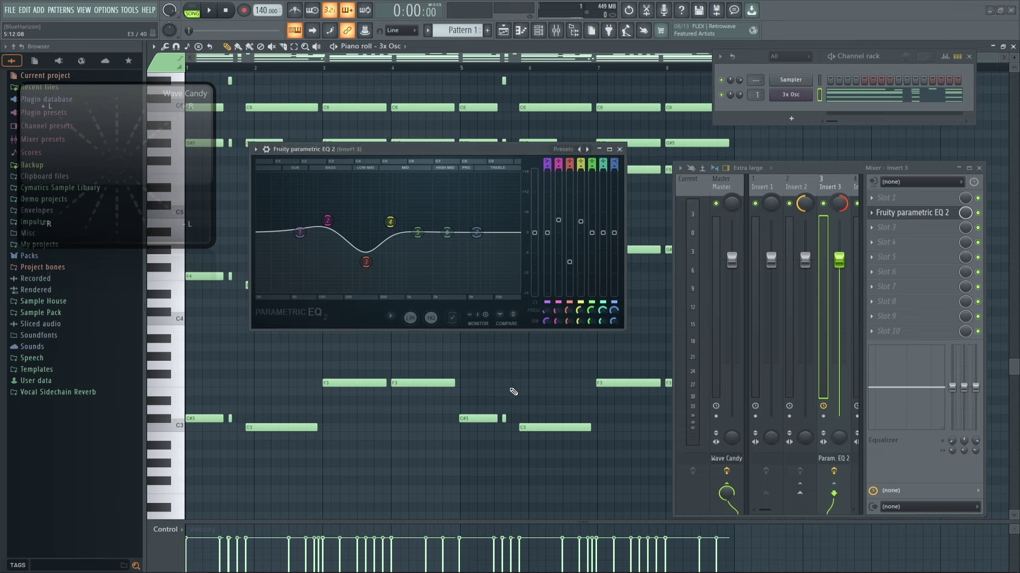
# Step: Play chords on the 3x Osc with the EQ in linear-phase mode and examine the vectorscope trace
pyautogui.press('v')
pyautogui.press('i')
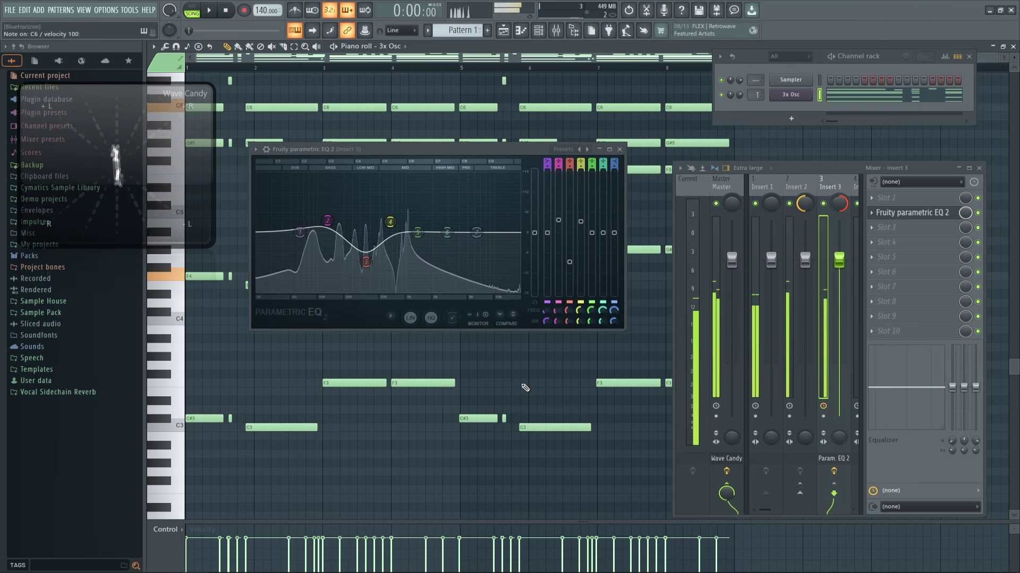
pyautogui.press('b')
pyautogui.press('o')
pyautogui.press('n')
pyautogui.press('p')
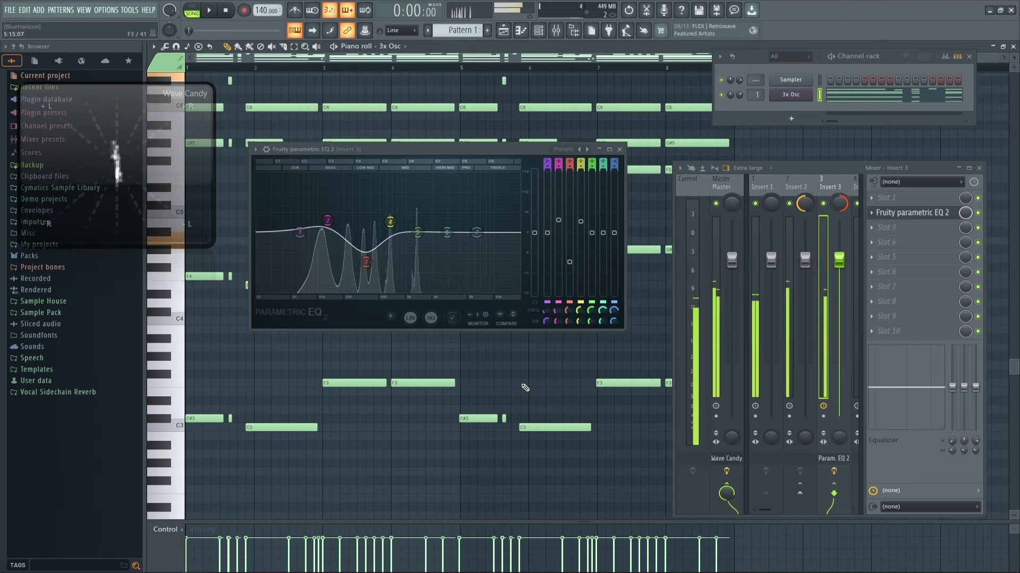
pyautogui.press('n')
pyautogui.press('i')
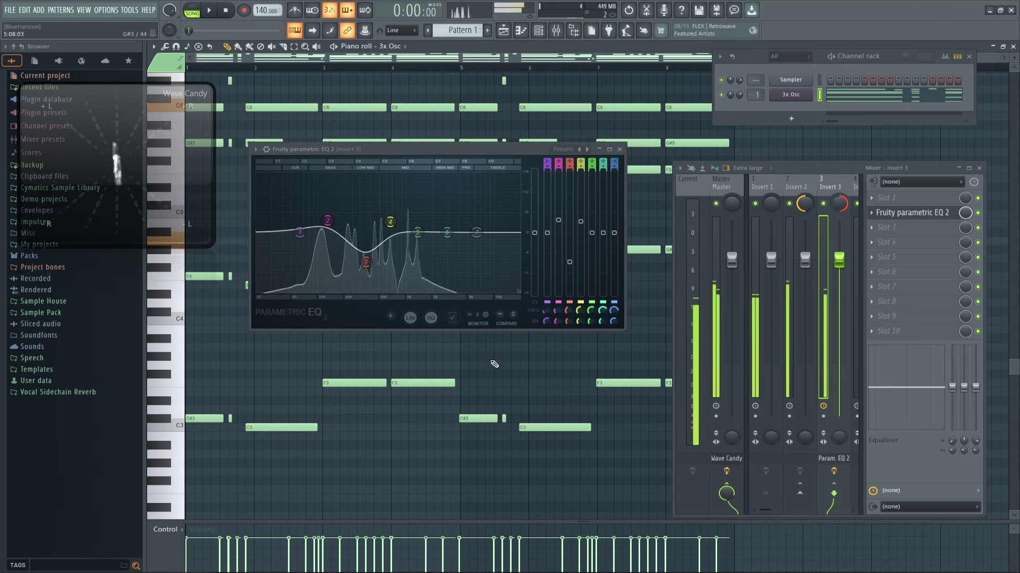
pyautogui.press('b')
pyautogui.press('u')
pyautogui.press('v')
pyautogui.press('y')
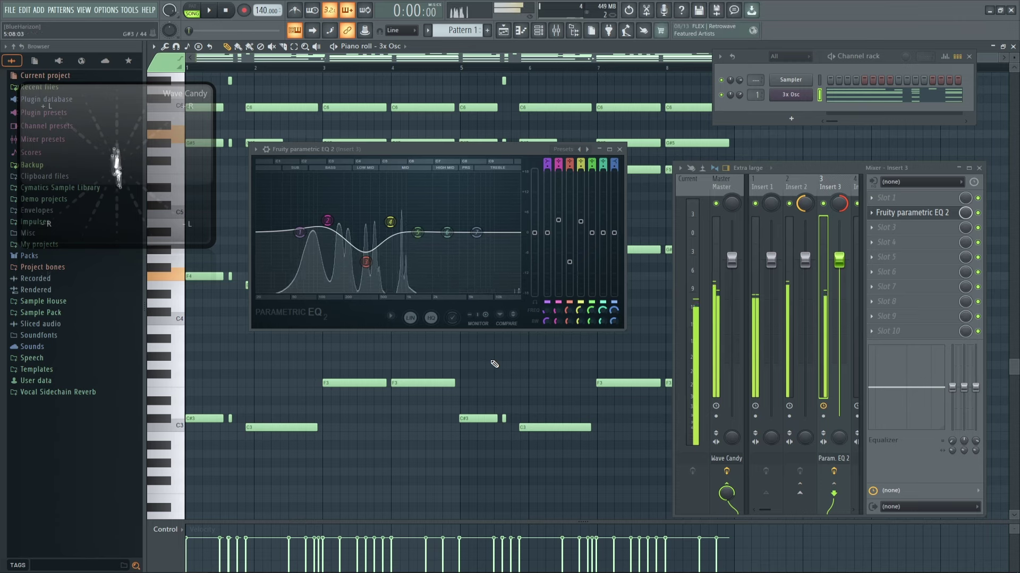
# Step: Turn off the EQ's linear-phase mode, then deepen the band 3 cut and raise band 2 to about 13 dB near 100 Hz
pyautogui.click(410, 317)
pyautogui.moveTo(367, 264); pyautogui.dragTo(371, 280)
pyautogui.moveTo(327, 221); pyautogui.dragTo(321, 203)
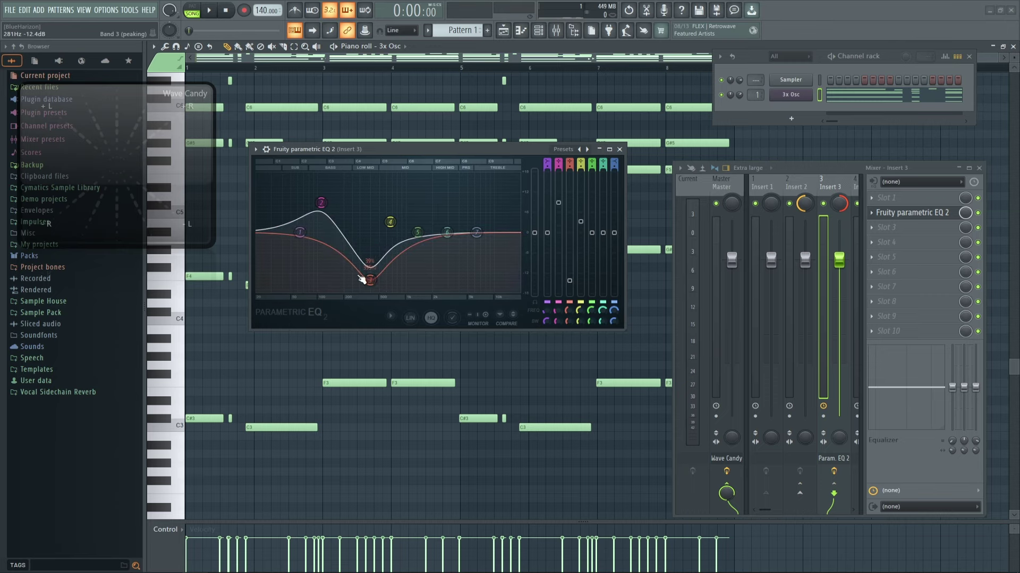
pyautogui.moveTo(362, 278); pyautogui.dragTo(365, 275)
pyautogui.moveTo(321, 202); pyautogui.dragTo(317, 190)
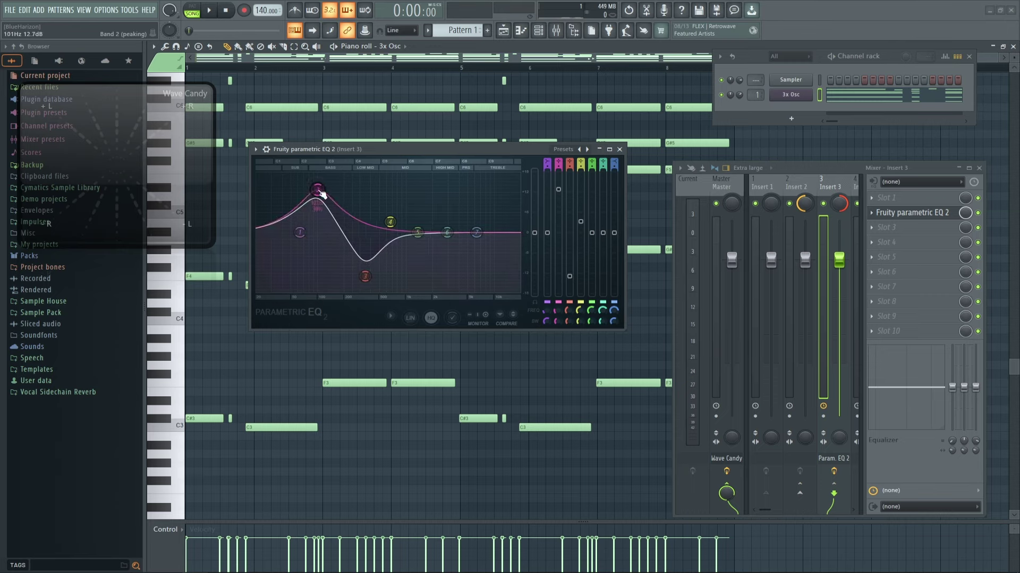
pyautogui.moveTo(365, 276); pyautogui.dragTo(367, 273)
pyautogui.rightClick(522, 384)
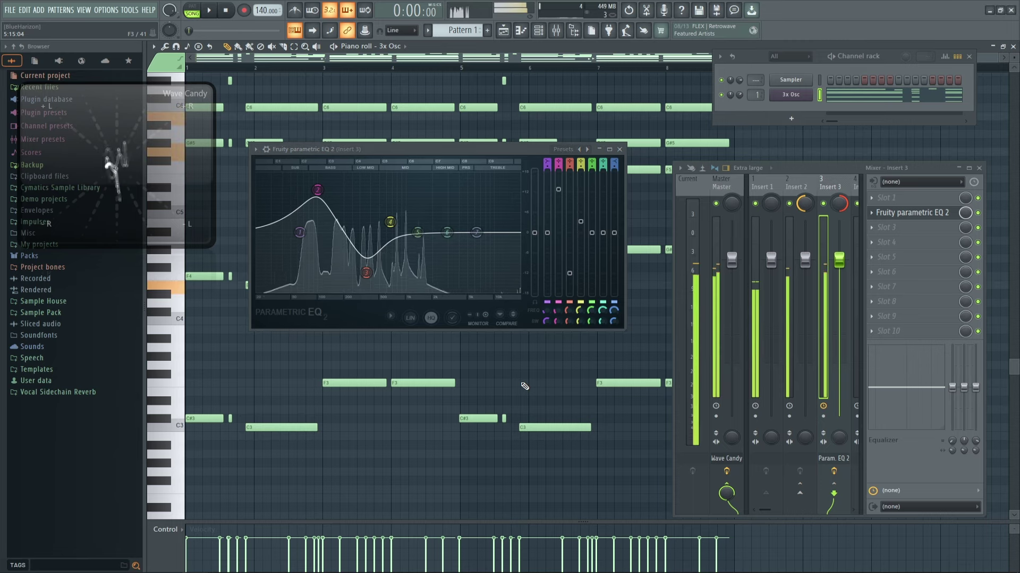
# Step: Compare the EQ's linear-phase mode, and shift bands 2 and 3 to higher frequencies with gentler gain
pyautogui.click(411, 319)
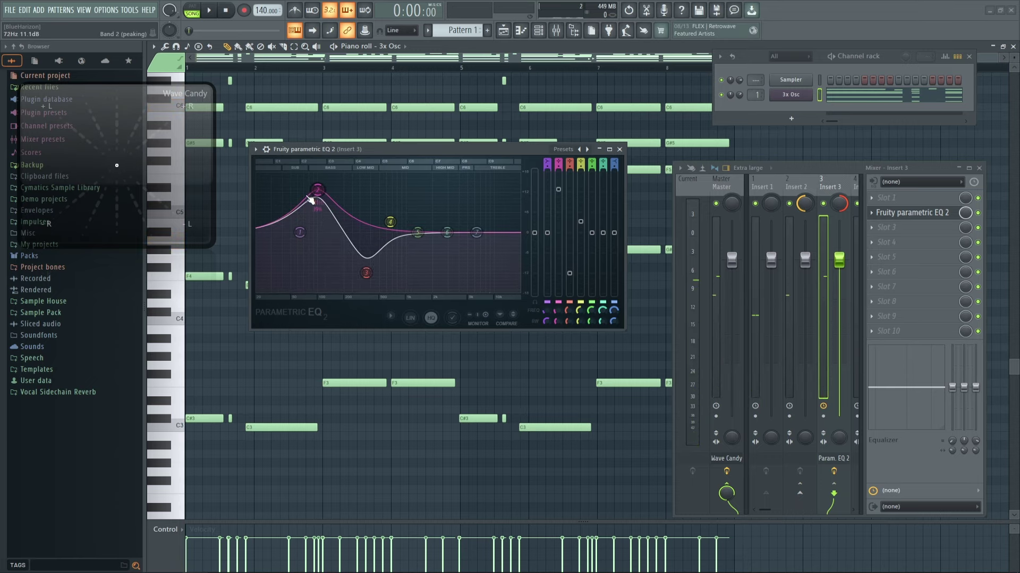
pyautogui.moveTo(317, 190); pyautogui.dragTo(331, 200)
pyautogui.moveTo(366, 273); pyautogui.dragTo(379, 268)
pyautogui.moveTo(331, 200); pyautogui.dragTo(326, 206)
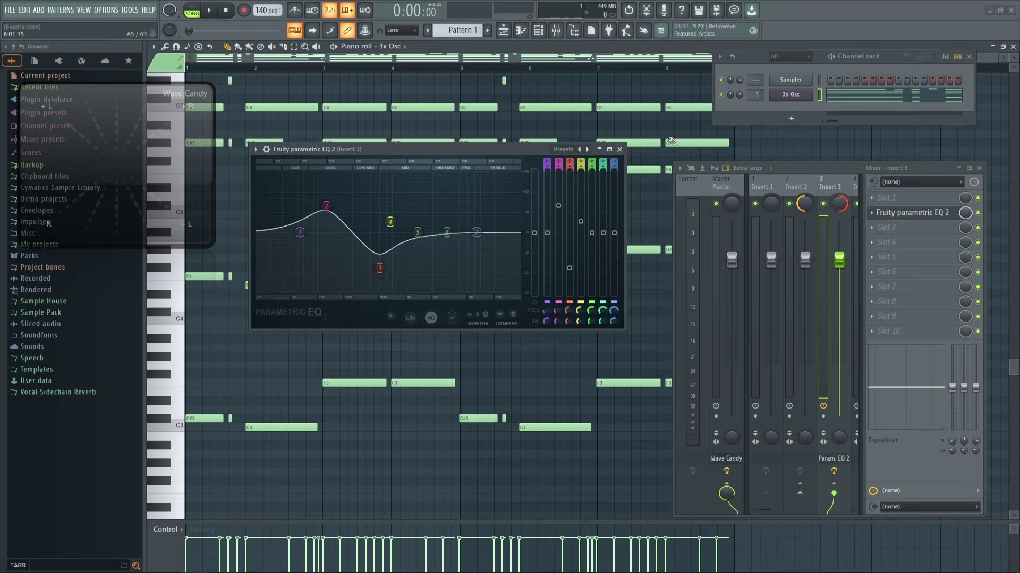
# Step: Delete Fruity parametric EQ 2 from Insert 3 and shift the mixer window slightly away from the screen edge
pyautogui.click(256, 149)
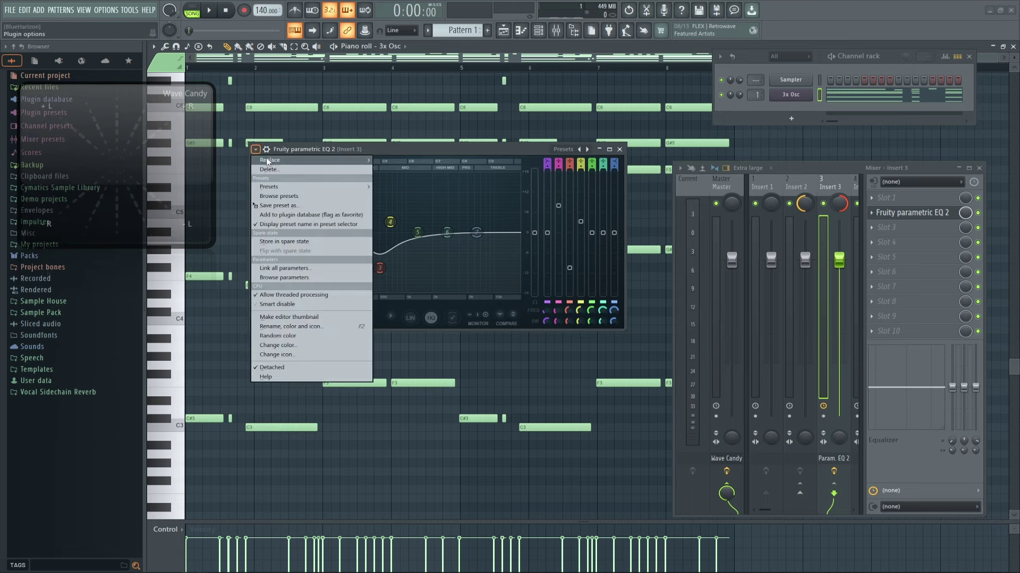
pyautogui.click(277, 169)
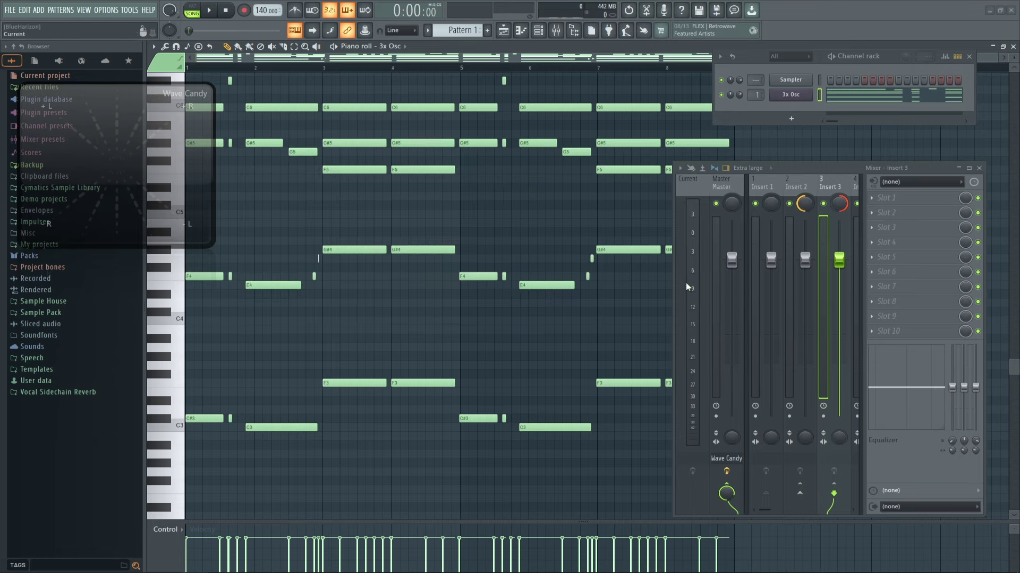
pyautogui.moveTo(819, 169); pyautogui.dragTo(803, 169)
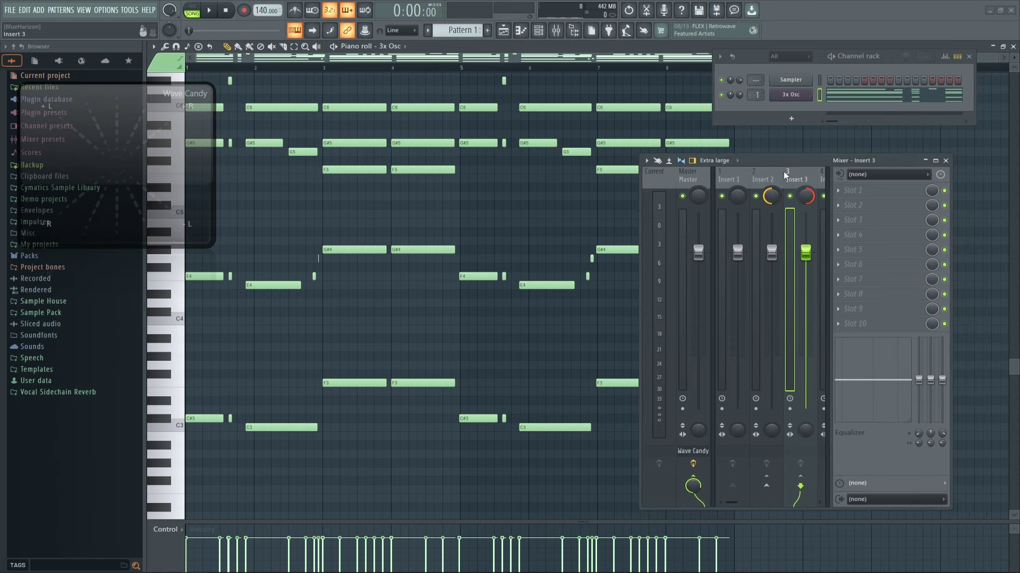
# Step: Inspect Insert 3's track latency options in the Wide mixer layout, and restore the Extra large layout
pyautogui.click(736, 163)
pyautogui.click(718, 203)
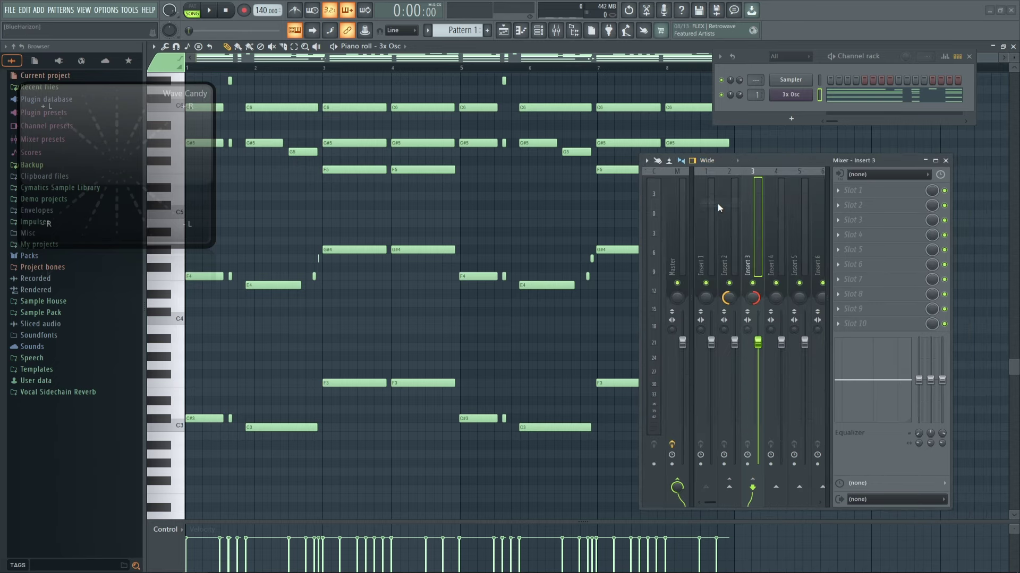
pyautogui.rightClick(747, 455)
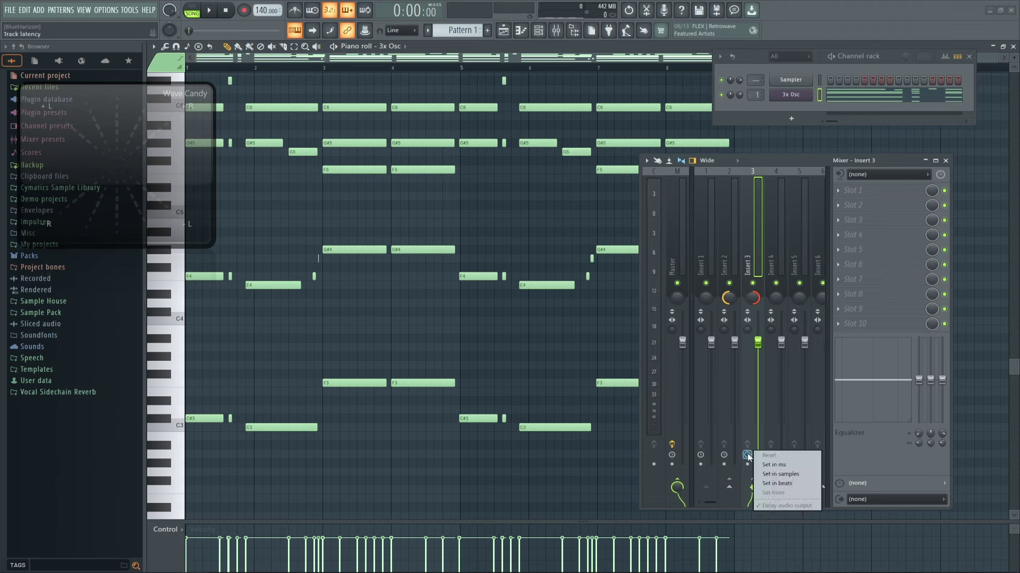
pyautogui.click(719, 164)
pyautogui.click(721, 244)
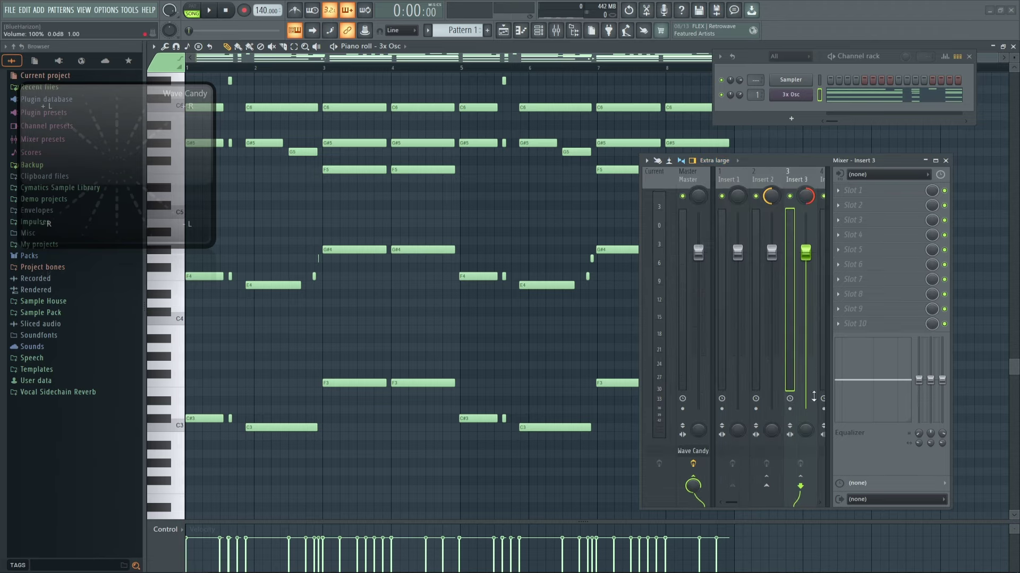
# Step: Set the track latency of Insert 3 to a delay of 2 ms
pyautogui.click(793, 399)
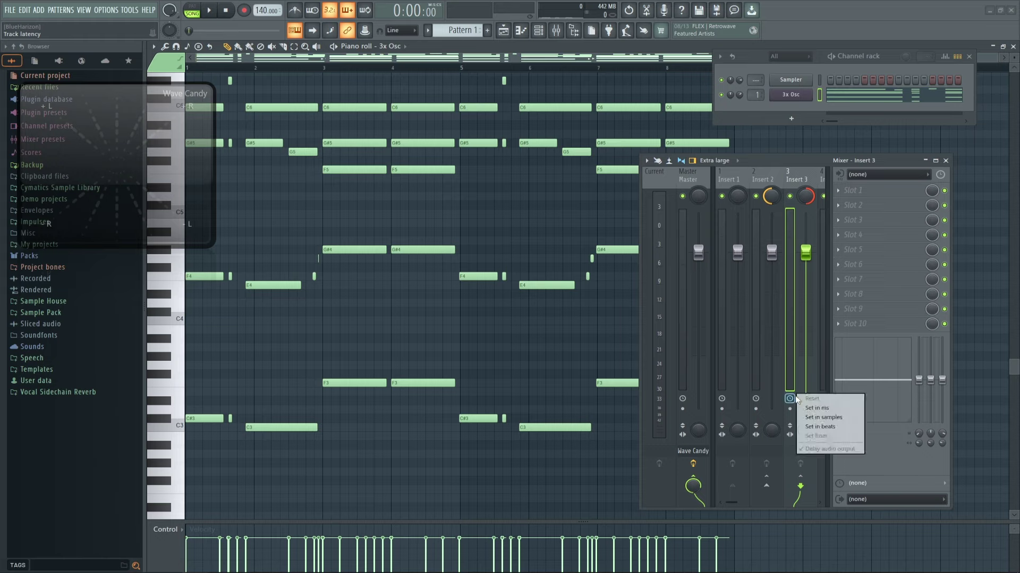
pyautogui.click(809, 403)
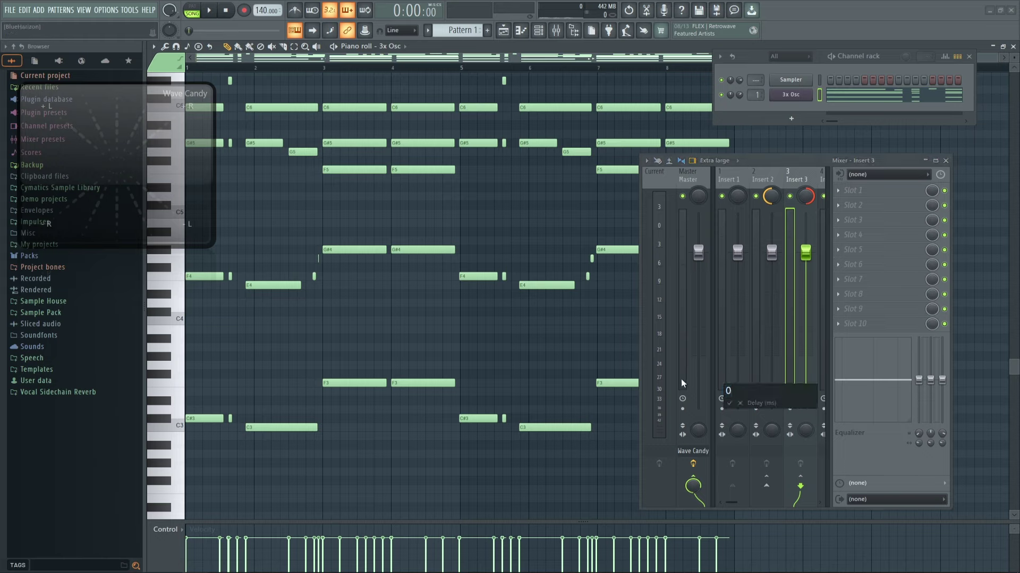
pyautogui.press('Return')
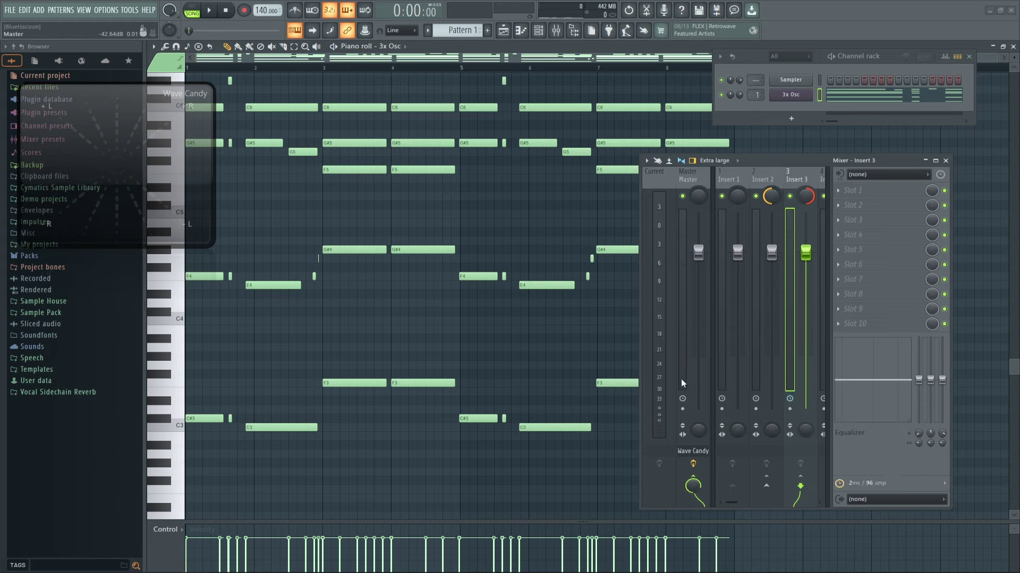
# Step: Play 3x Osc notes to examine the delayed Insert 3 signal on the Wave Candy vectorscope
pyautogui.rightClick(517, 197)
pyautogui.press('c')
pyautogui.press('t')
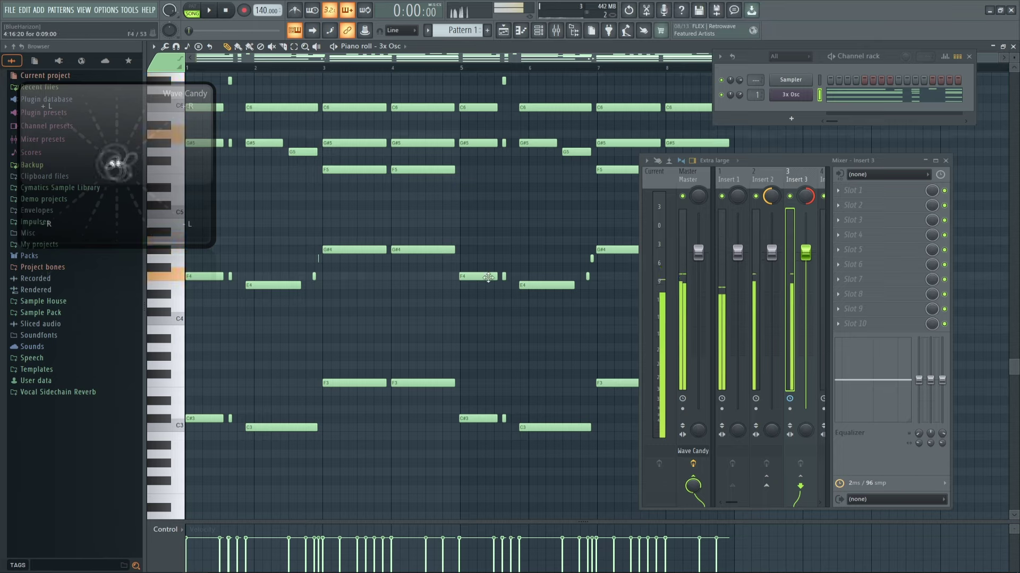
pyautogui.press('space')
# Step: Set the track latency of Insert 3 to 1 ms and play notes against the vectorscope
pyautogui.click(790, 398)
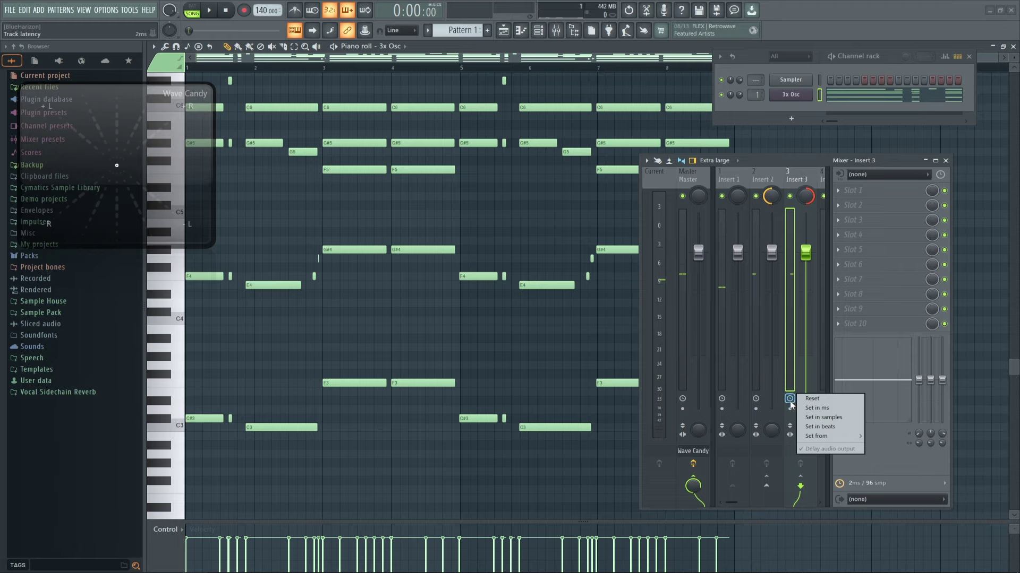
pyautogui.click(817, 408)
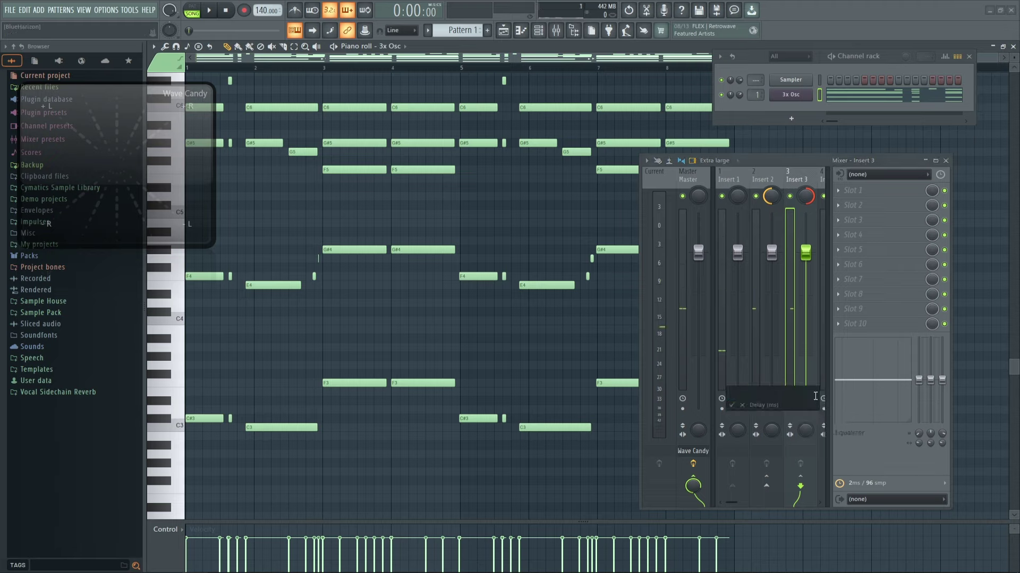
pyautogui.write('1')
pyautogui.press('Return')
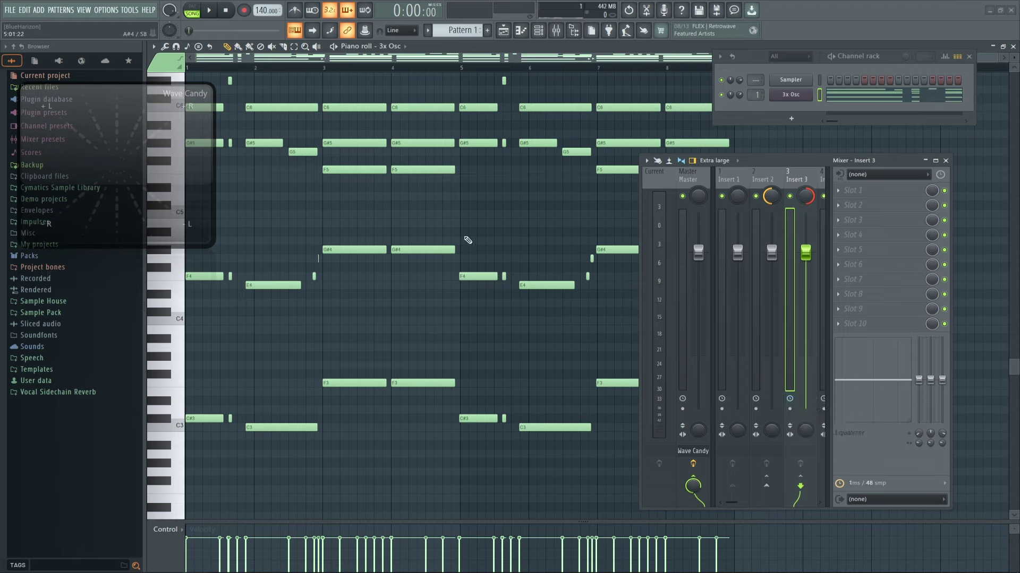
pyautogui.press('space')
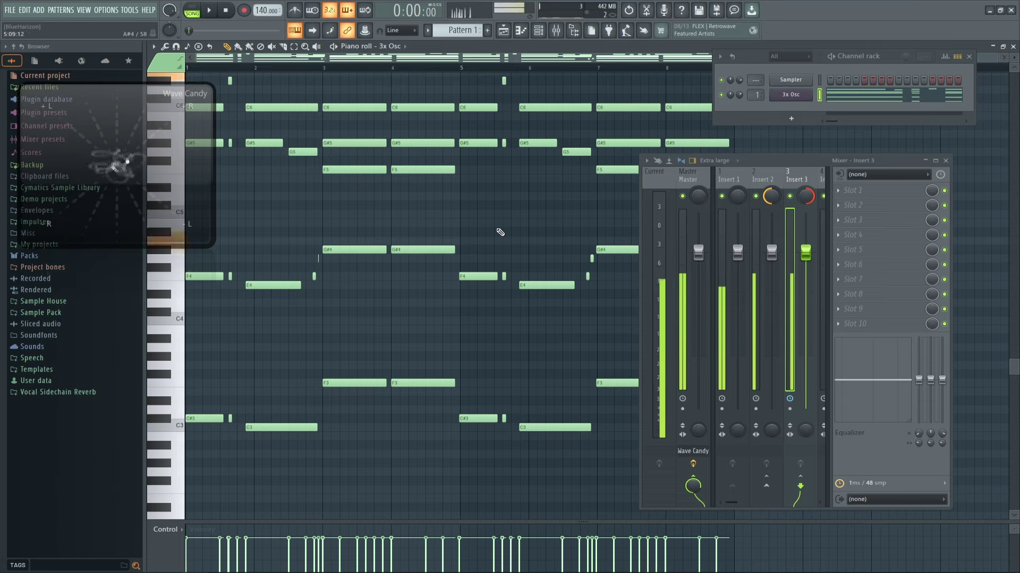
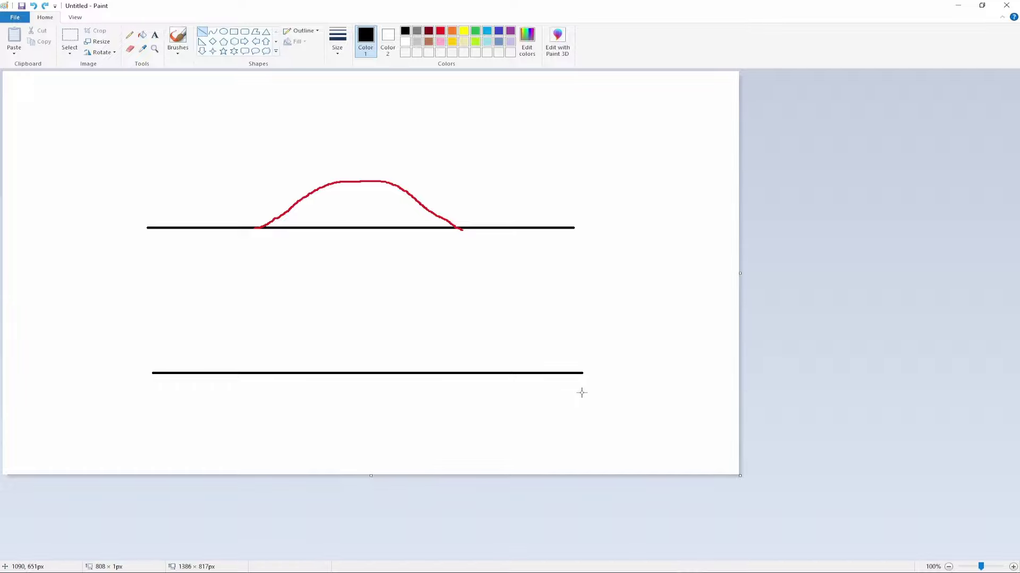
# Step: In Paint, draw a black horizontal line about 796 px long just above the lower line and pick red as the colour
pyautogui.click(441, 32)
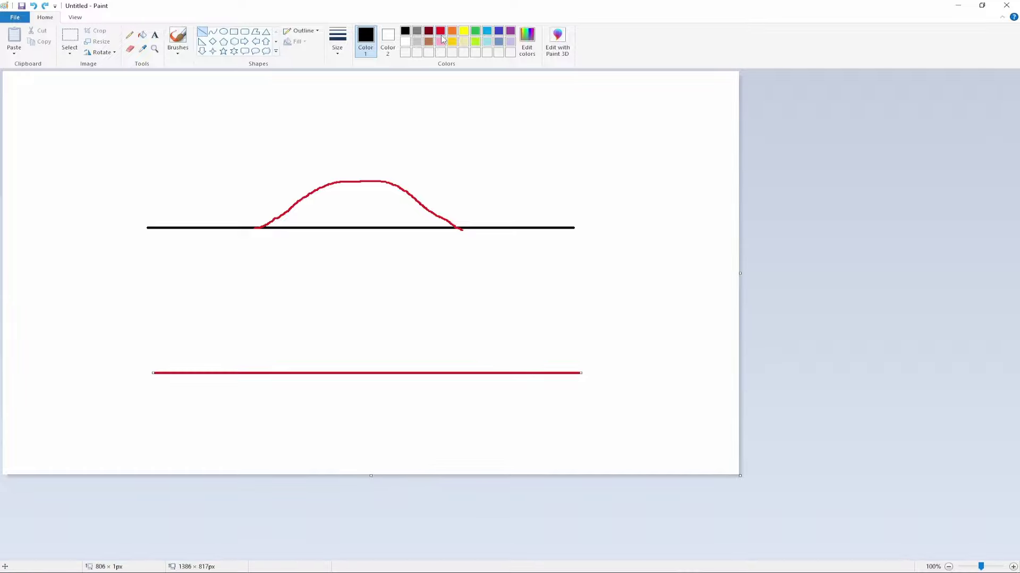
pyautogui.click(429, 33)
pyautogui.click(405, 31)
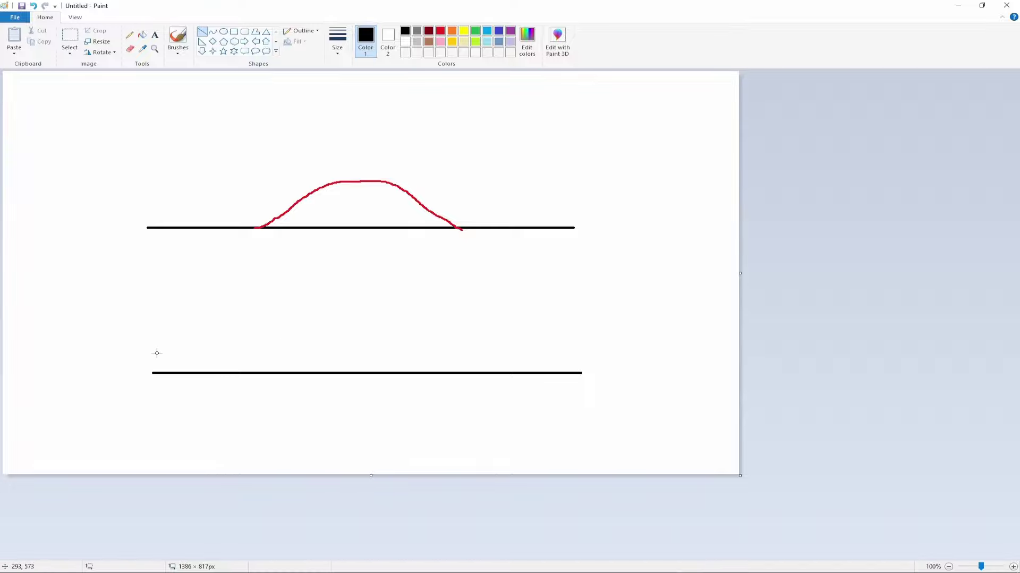
pyautogui.moveTo(157, 353); pyautogui.dragTo(583, 352)
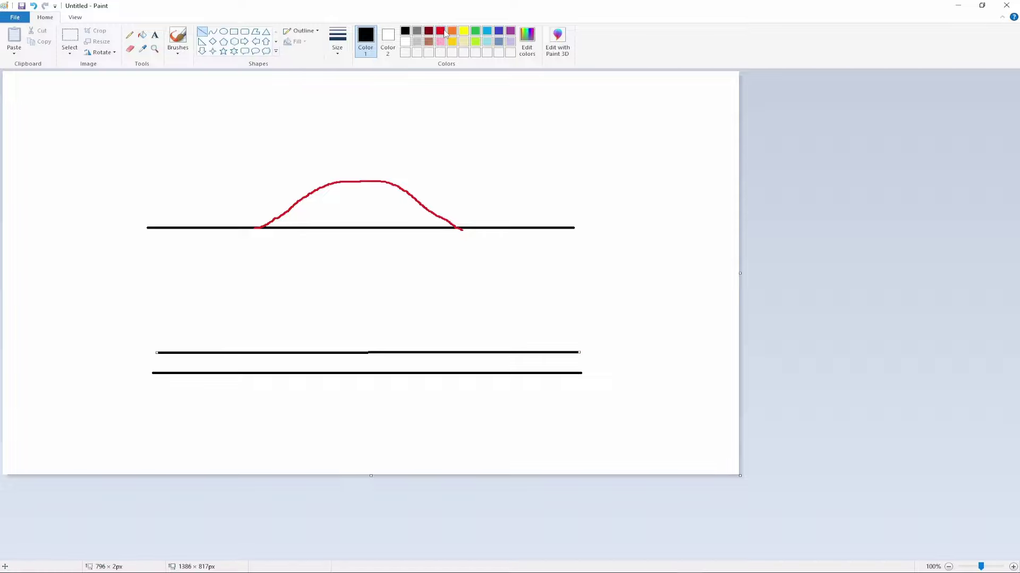
pyautogui.click(443, 32)
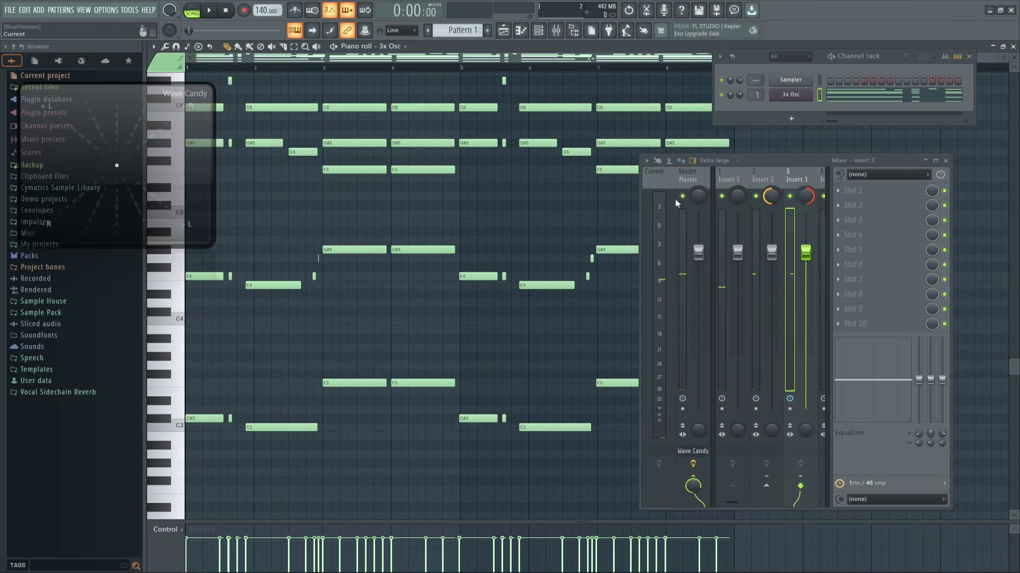
# Step: Switch to FL Studio and reset the panning of Insert 2 and Insert 3, along with Insert 3's track latency
pyautogui.rightClick(774, 195)
pyautogui.click(786, 202)
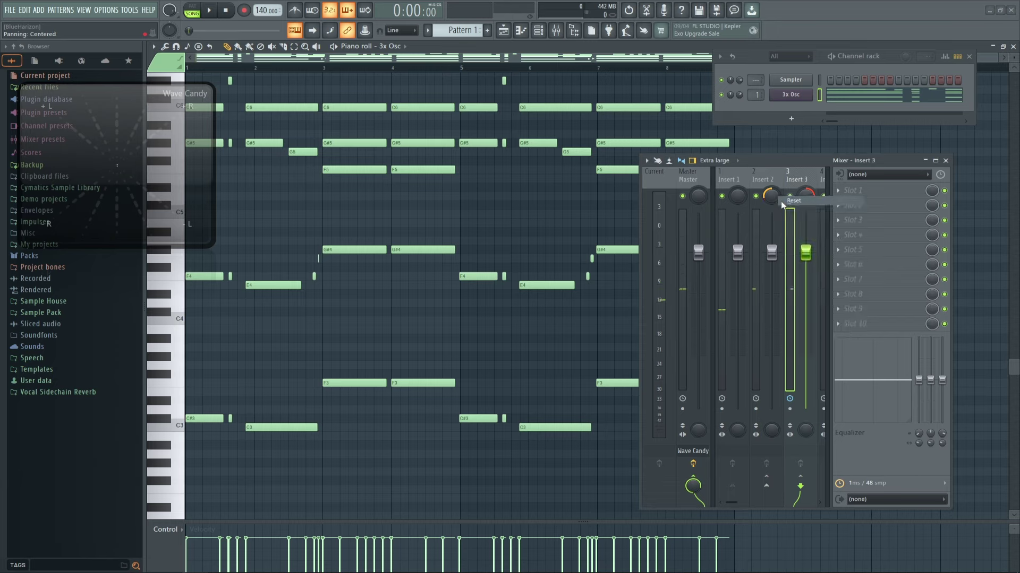
pyautogui.rightClick(807, 196)
pyautogui.click(829, 204)
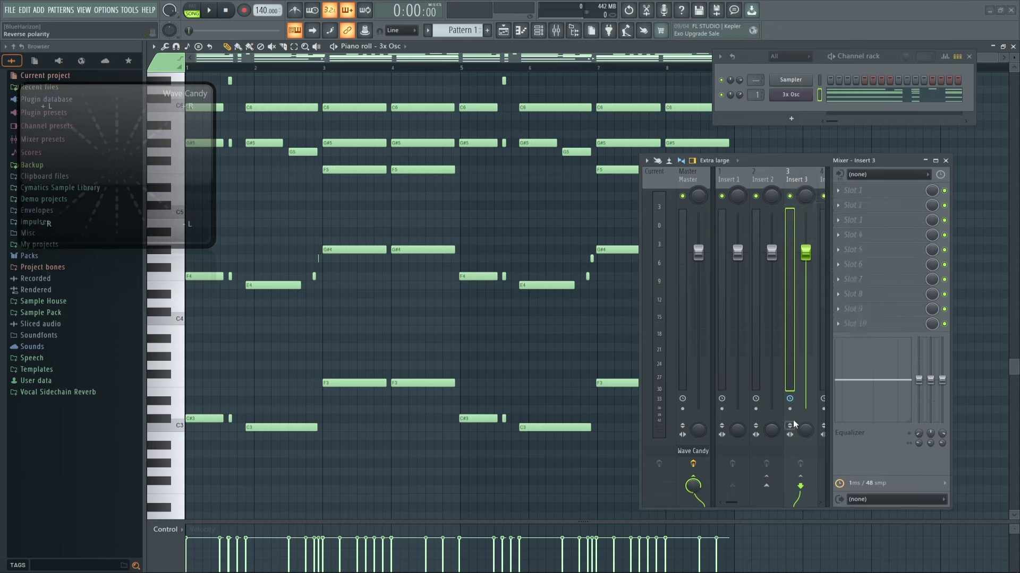
pyautogui.click(791, 398)
pyautogui.click(813, 399)
# Step: Route Insert 1 to the Master track and shift the Wave Candy display slightly
pyautogui.click(728, 175)
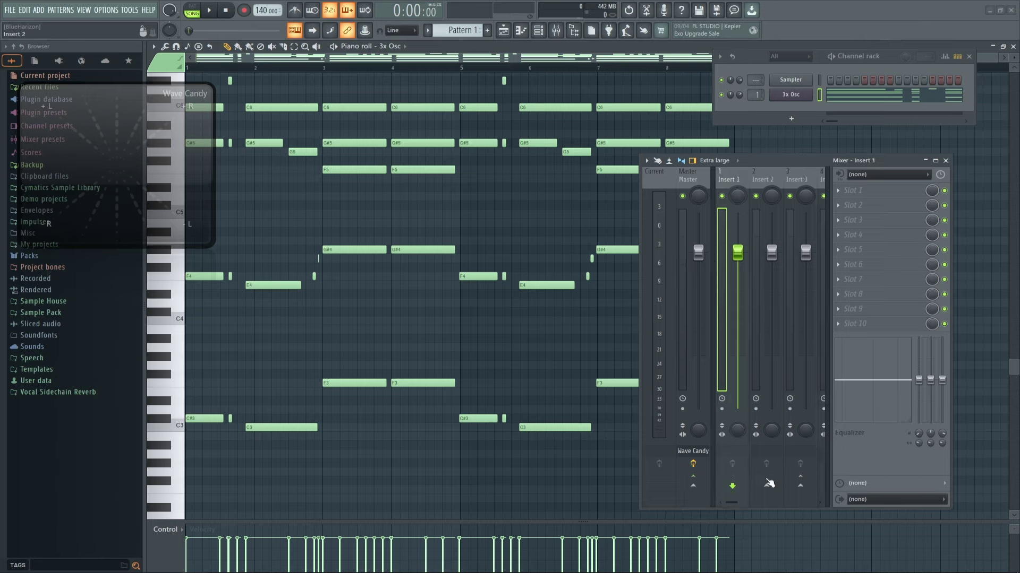
pyautogui.click(695, 485)
pyautogui.moveTo(147, 153)
pyautogui.mouseDown()
pyautogui.moveTo(199, 125)
pyautogui.moveTo(166, 152)
pyautogui.mouseUp()
# Step: Load the Spreader effect into Slot 1 of Insert 1 and move its window over the piano roll
pyautogui.click(876, 191)
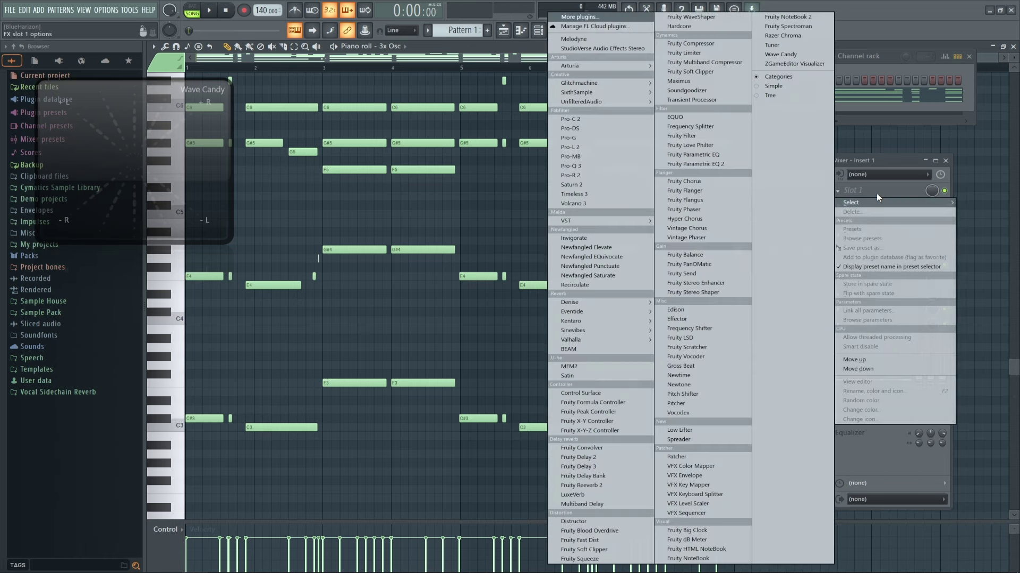
pyautogui.click(593, 16)
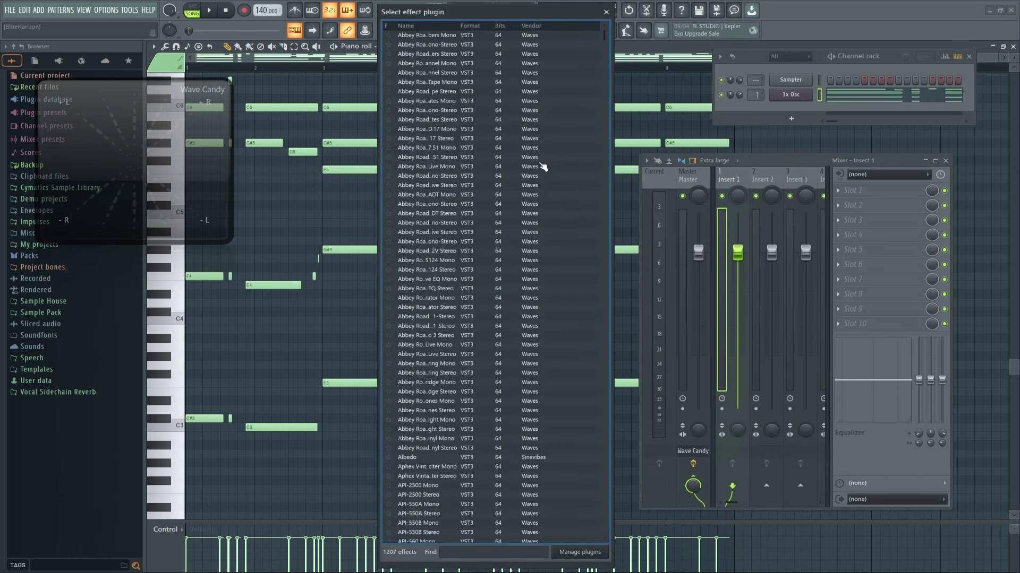
pyautogui.write('spread')
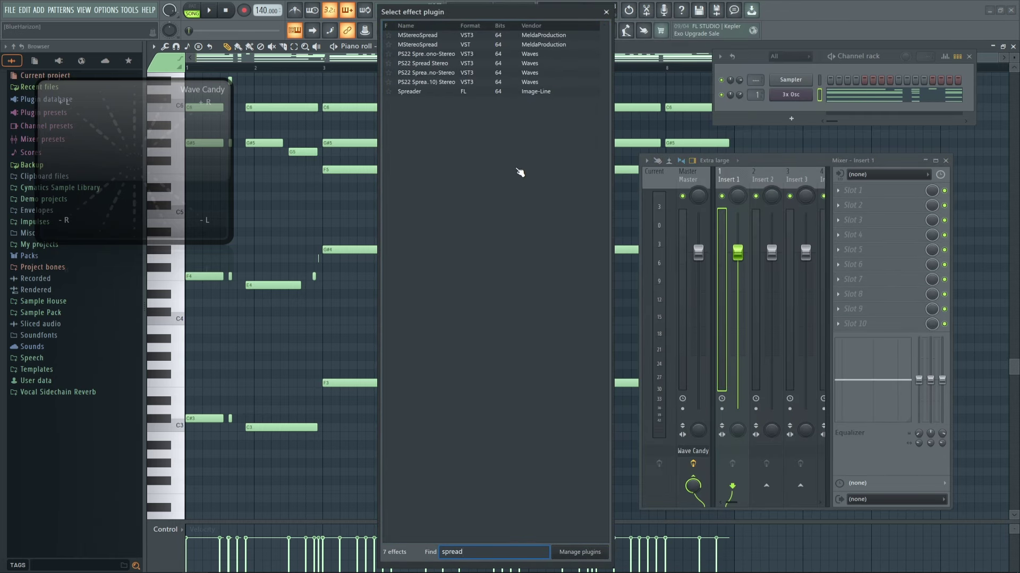
pyautogui.doubleClick(433, 91)
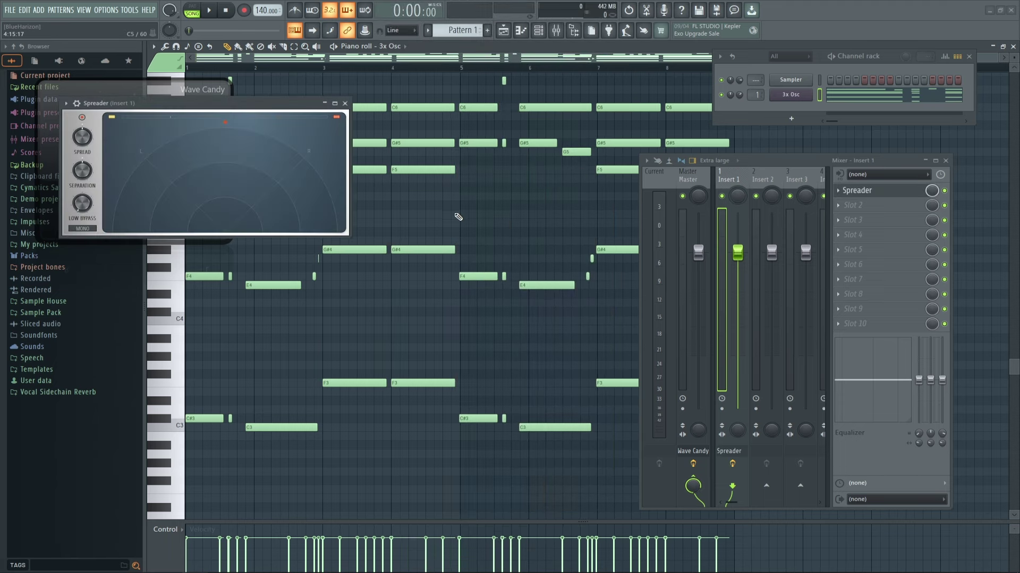
pyautogui.moveTo(219, 113); pyautogui.dragTo(467, 127)
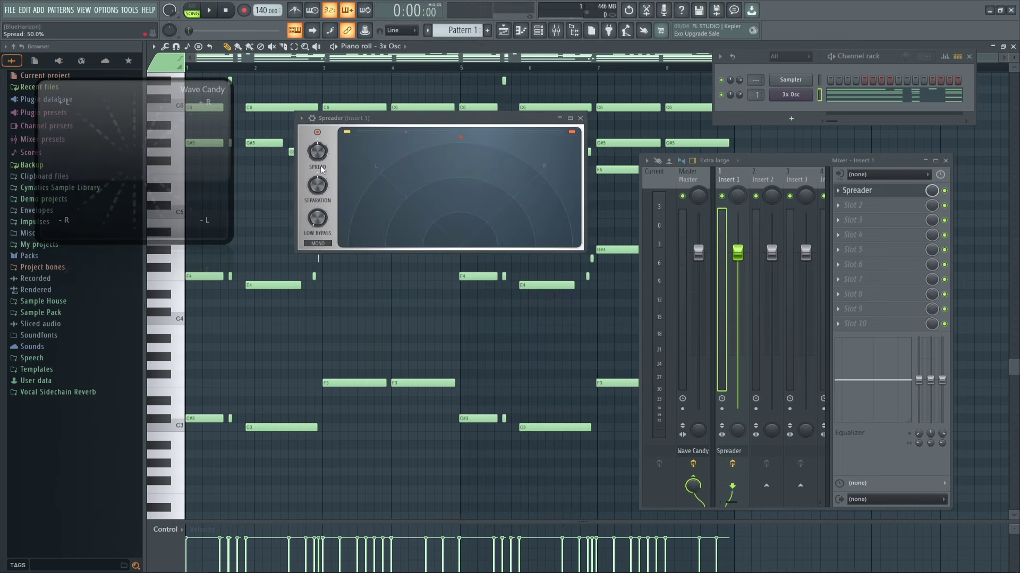
# Step: Raise Spreader's spread to about 64% and adjust its separation while the sound plays
pyautogui.moveTo(318, 154); pyautogui.dragTo(318, 122)
pyautogui.moveTo(318, 153); pyautogui.dragTo(318, 140)
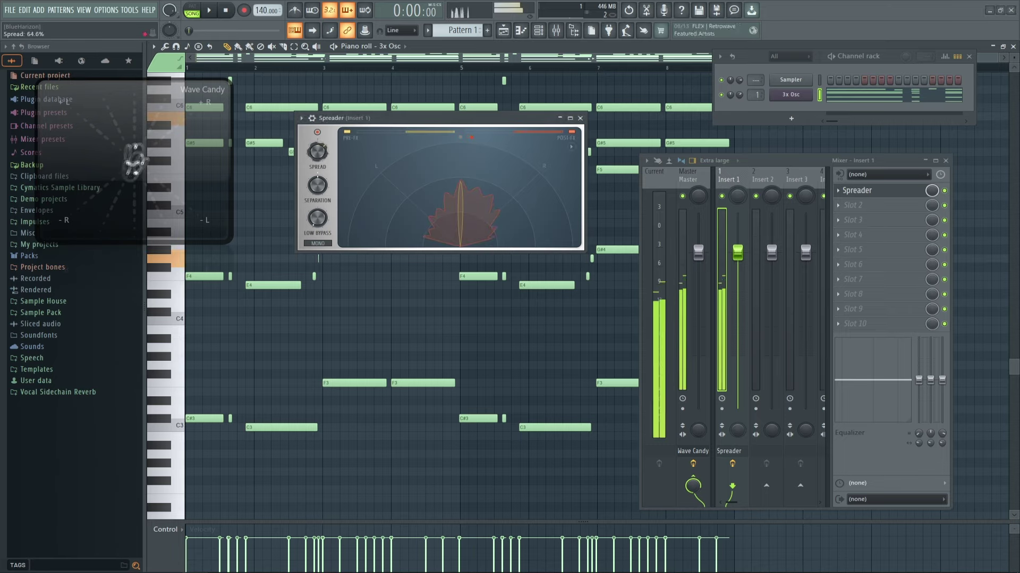
pyautogui.moveTo(317, 186); pyautogui.dragTo(318, 184)
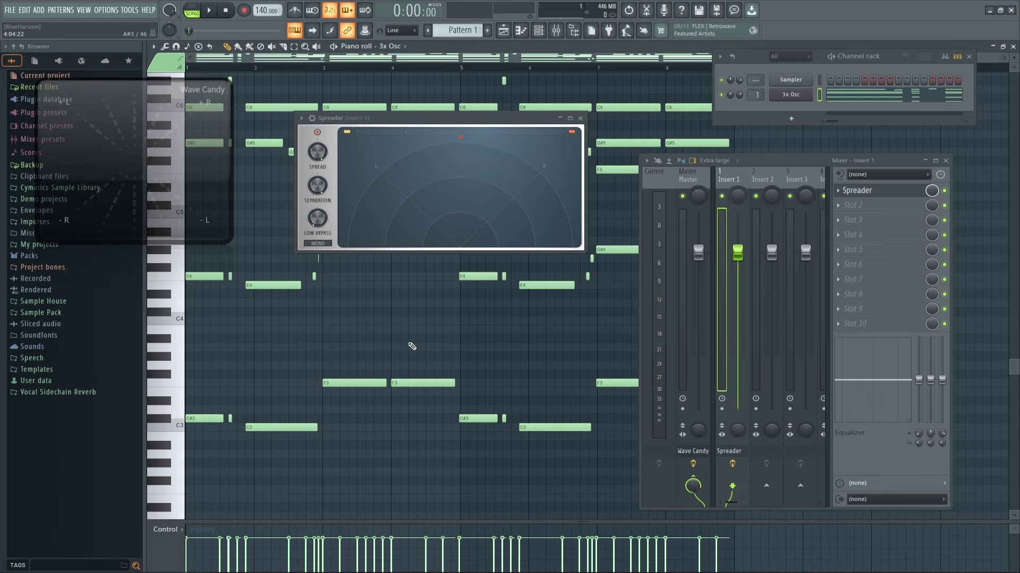
# Step: Compare the sound with Spreader bypassed and enabled by playing notes against the vectorscope
pyautogui.press('n')
pyautogui.click(944, 190)
pyautogui.press('c')
pyautogui.press('t')
pyautogui.press('y')
pyautogui.press('u')
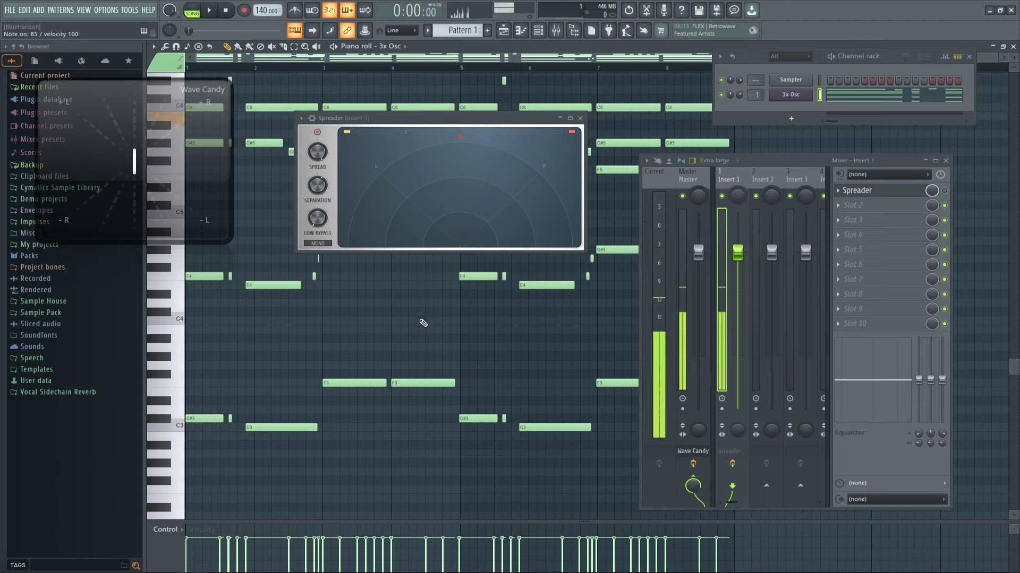
pyautogui.press('i')
pyautogui.press('v')
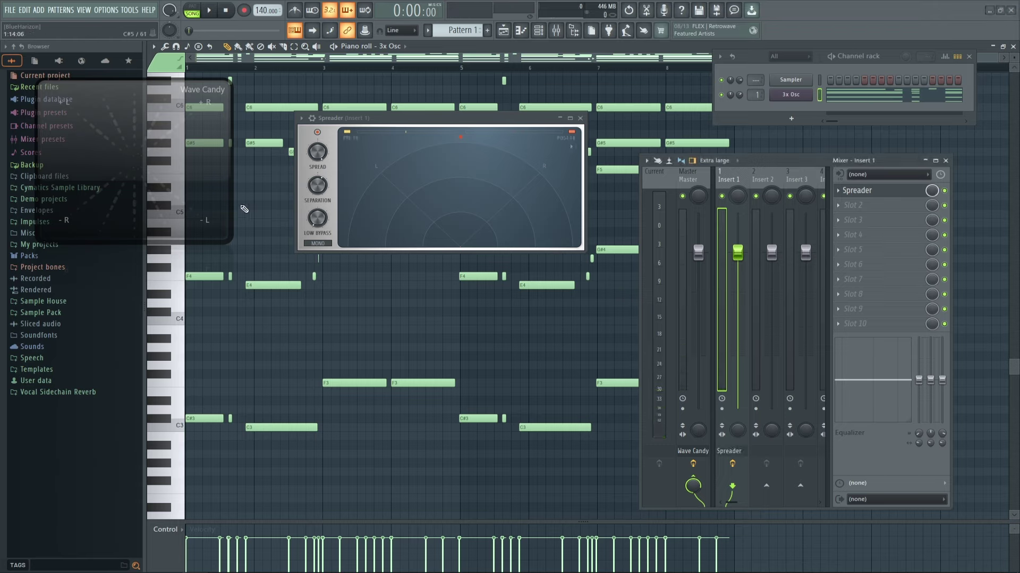
pyautogui.press('space')
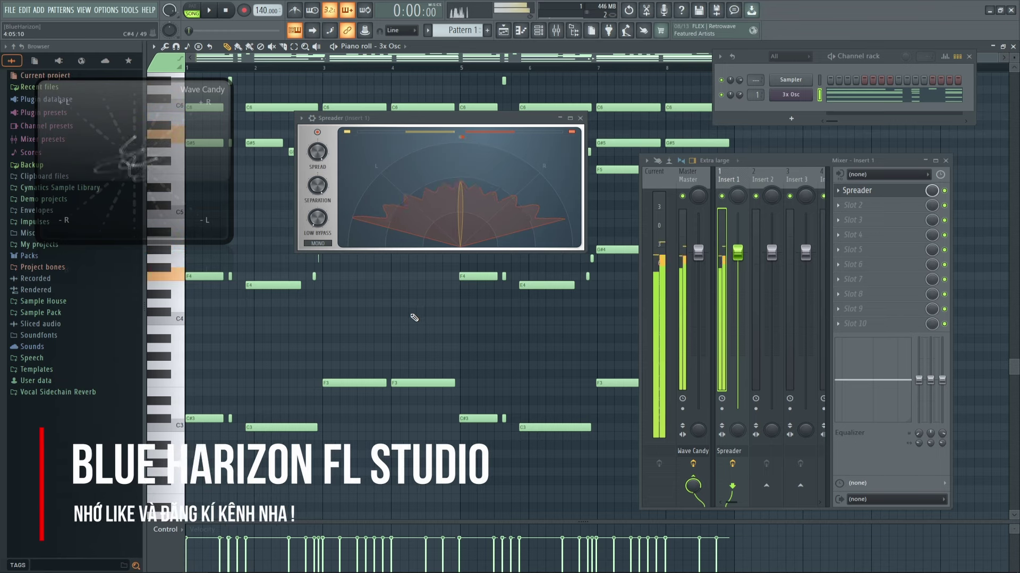
pyautogui.press('space')
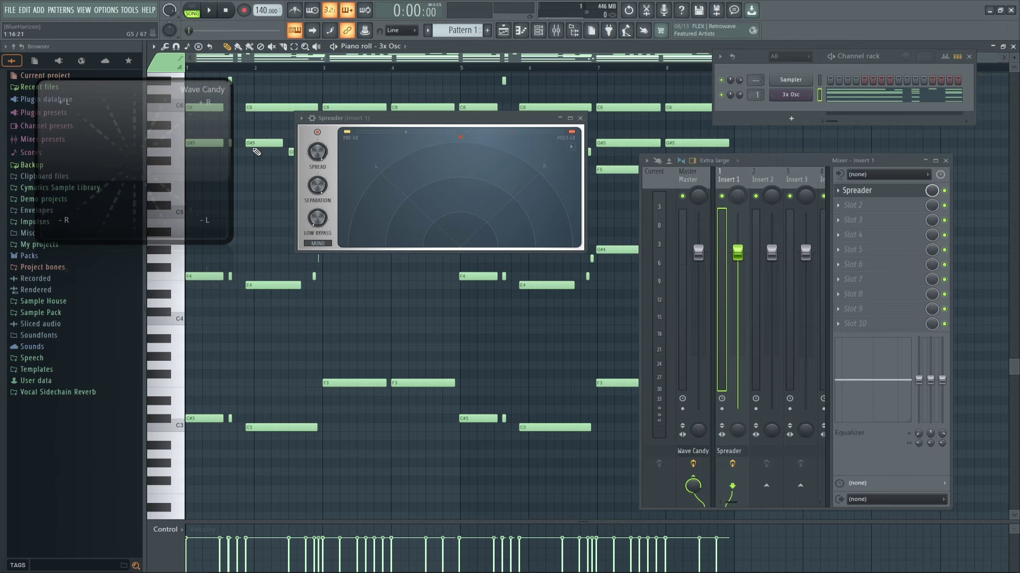
# Step: Delete Spreader from Insert 1
pyautogui.click(301, 118)
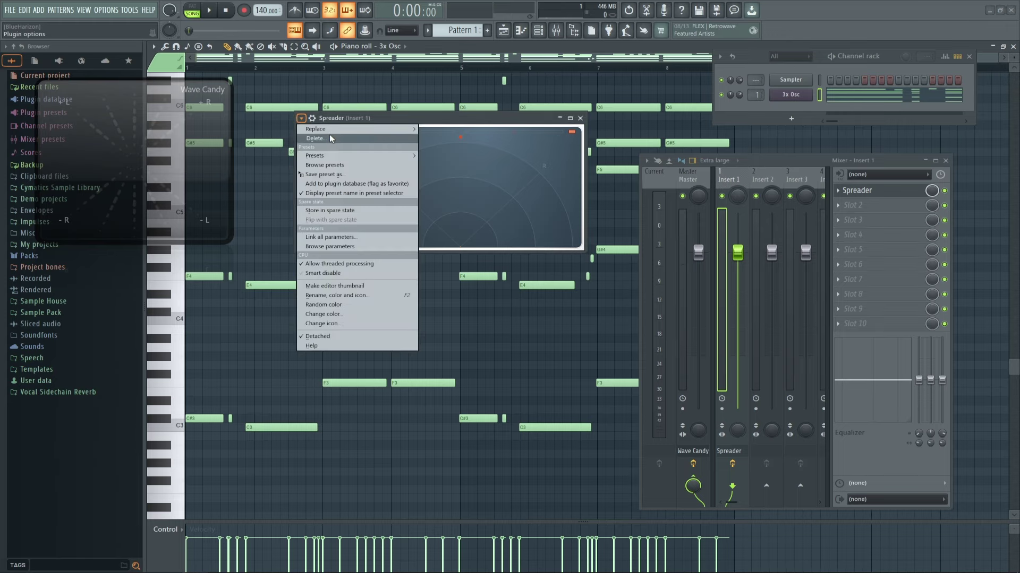
pyautogui.click(329, 137)
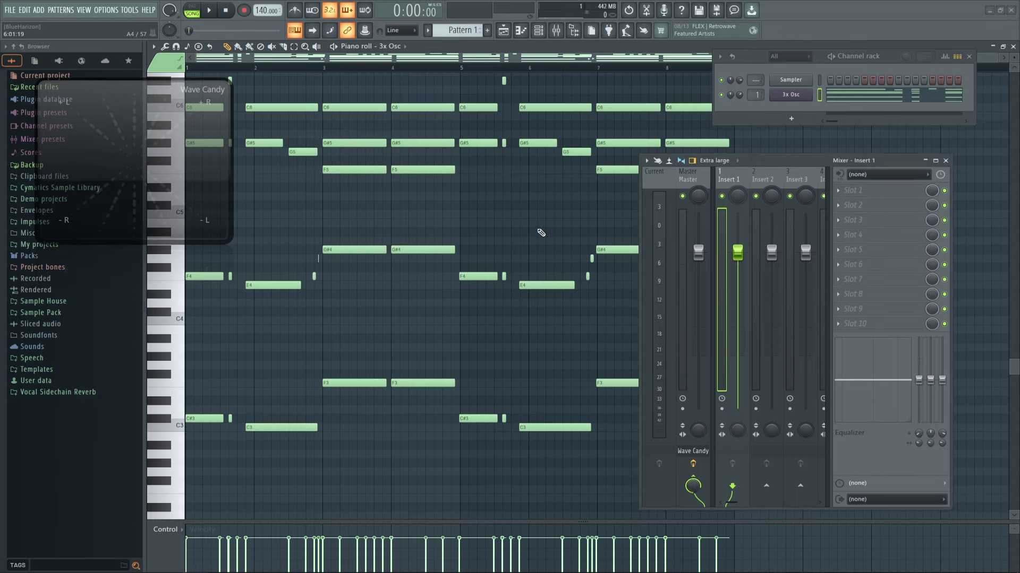
# Step: In the Playlist, move the Wave Candy display over the middle tracks and remove the clip from Track 1
pyautogui.click(504, 32)
pyautogui.moveTo(223, 146); pyautogui.dragTo(510, 297)
pyautogui.rightClick(410, 86)
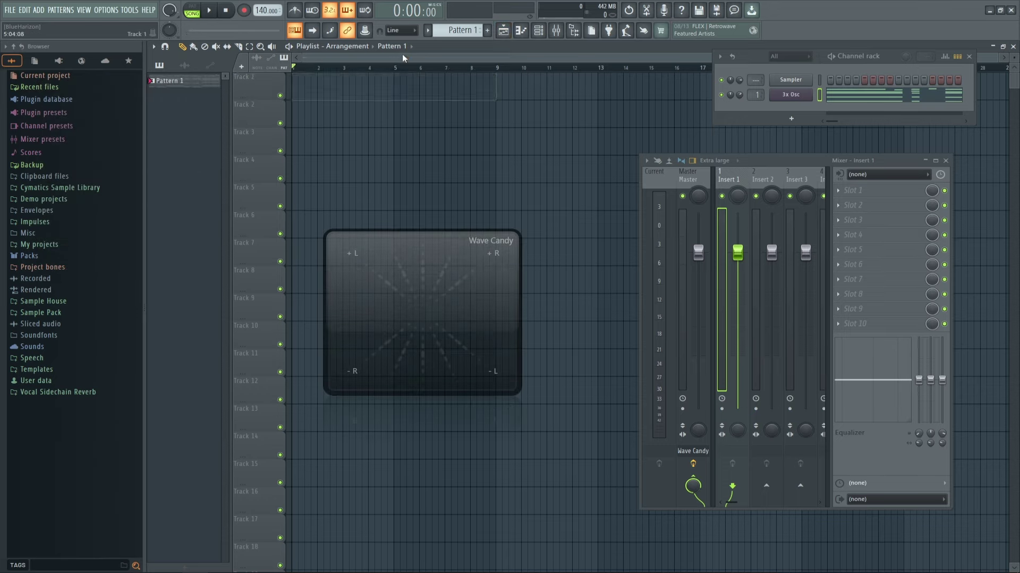
# Step: Browse the Kicks folder of the Drums pack and preview the Ekit, 909, Alma and Chromo kicks
pyautogui.click(75, 259)
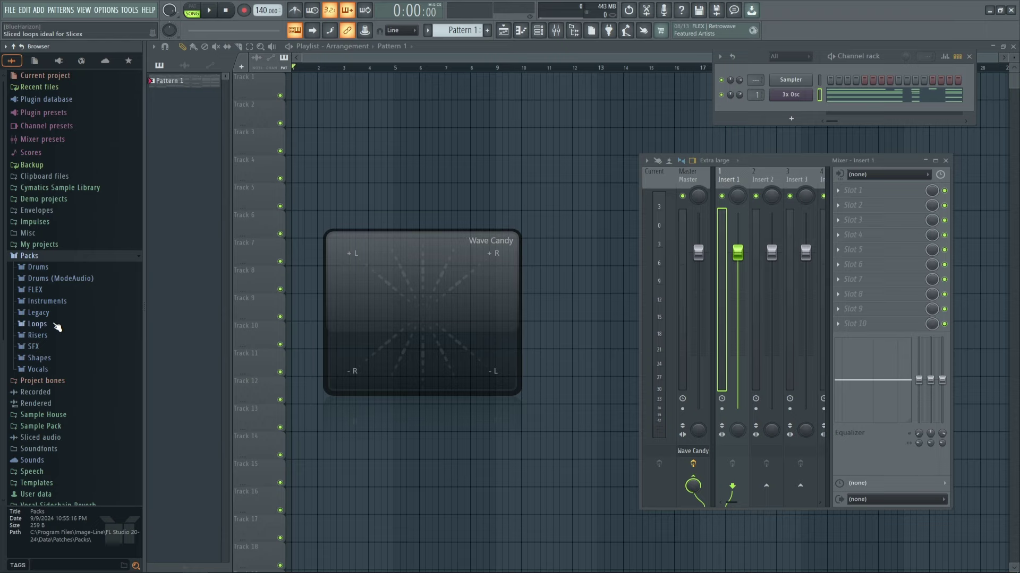
pyautogui.click(75, 269)
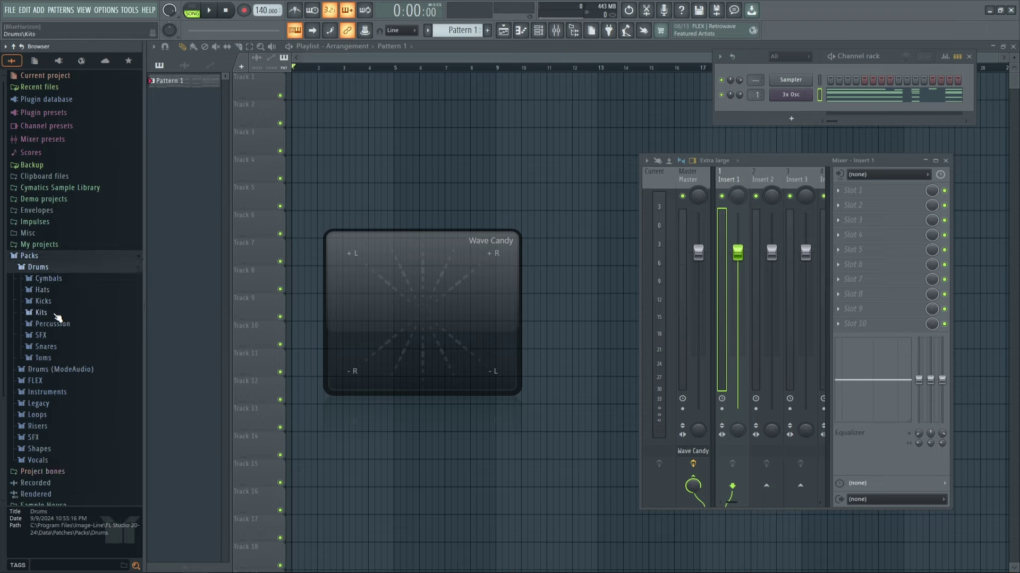
pyautogui.click(42, 301)
pyautogui.click(63, 288)
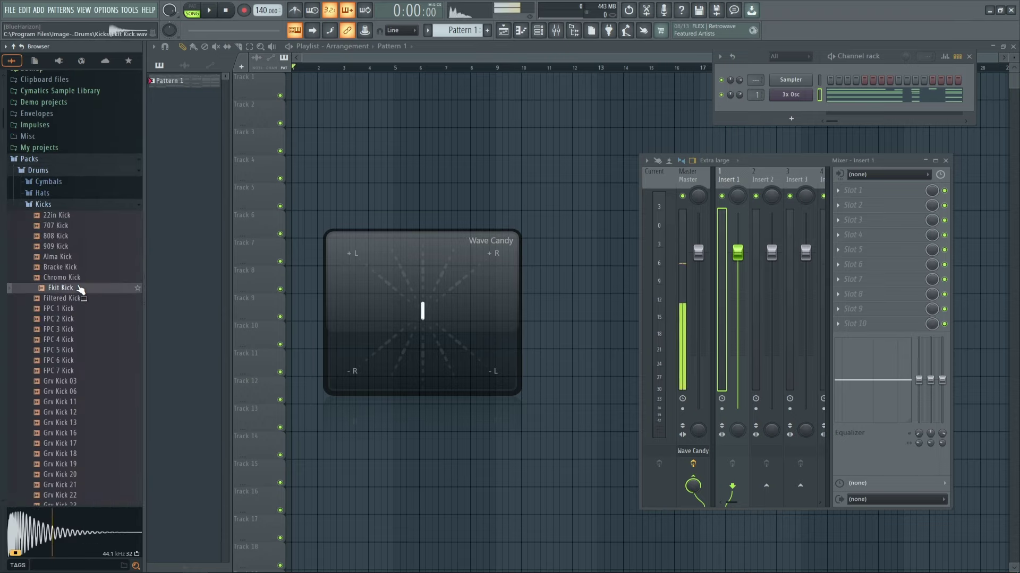
pyautogui.click(84, 248)
pyautogui.click(87, 259)
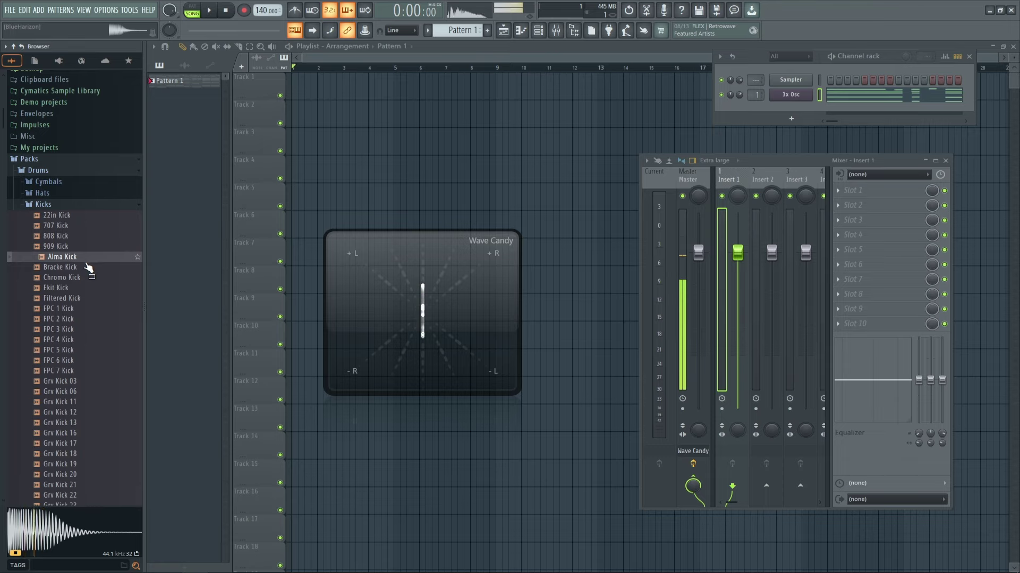
pyautogui.click(89, 280)
# Step: Place the Chromo Kick sample at the start of Track 1 in the Playlist
pyautogui.moveTo(93, 289); pyautogui.dragTo(297, 86)
pyautogui.scroll(5, 311, 72)
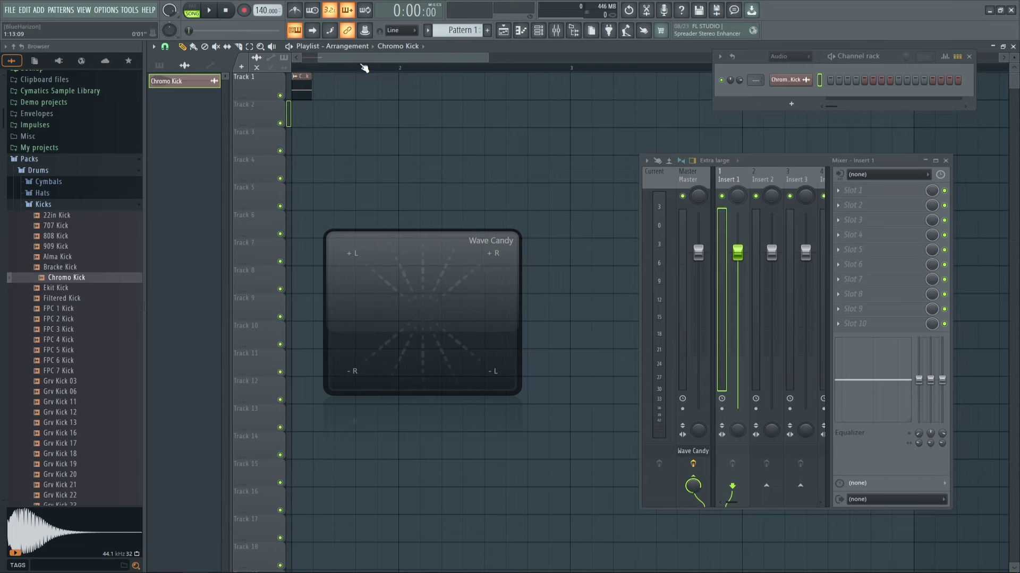
pyautogui.moveTo(362, 58); pyautogui.dragTo(225, 83)
pyautogui.scroll(3, 358, 68)
pyautogui.moveTo(359, 58); pyautogui.dragTo(289, 84)
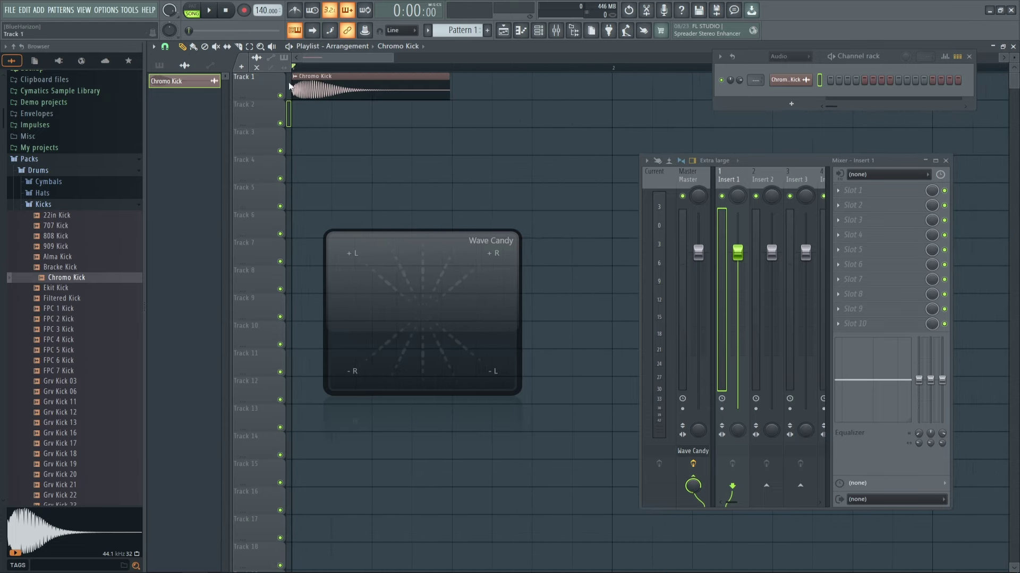
# Step: Make the Chromo Kick clip unique and stack Chromo Kick on Track 1 with Chromo Kick #2 at the start of Track 2
pyautogui.click(295, 77)
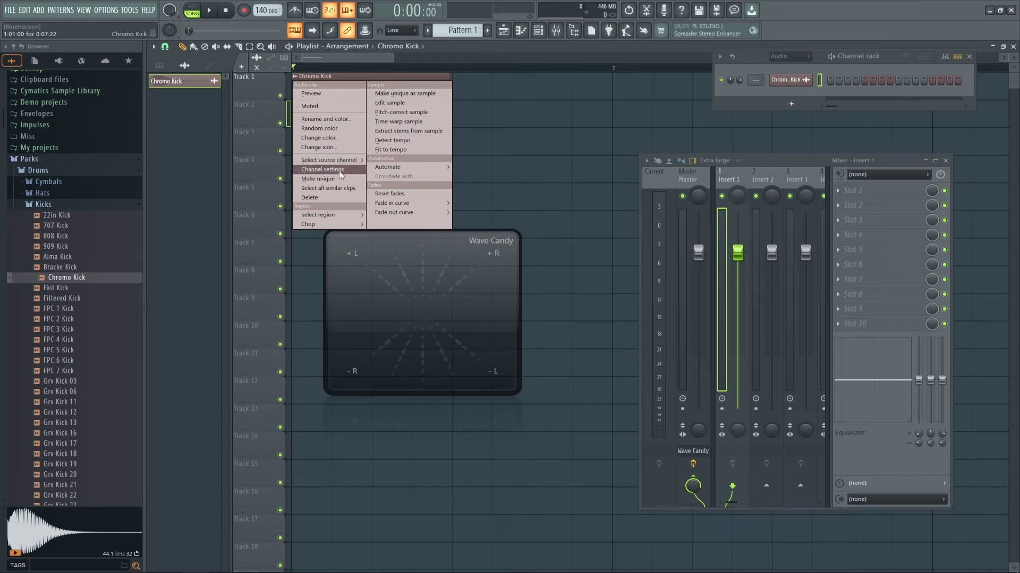
pyautogui.click(321, 179)
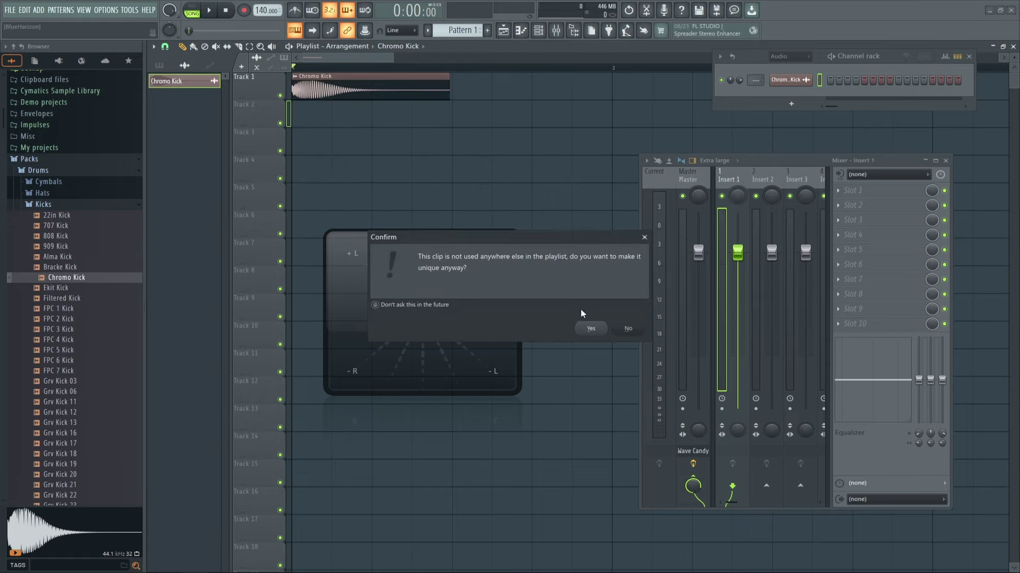
pyautogui.click(593, 329)
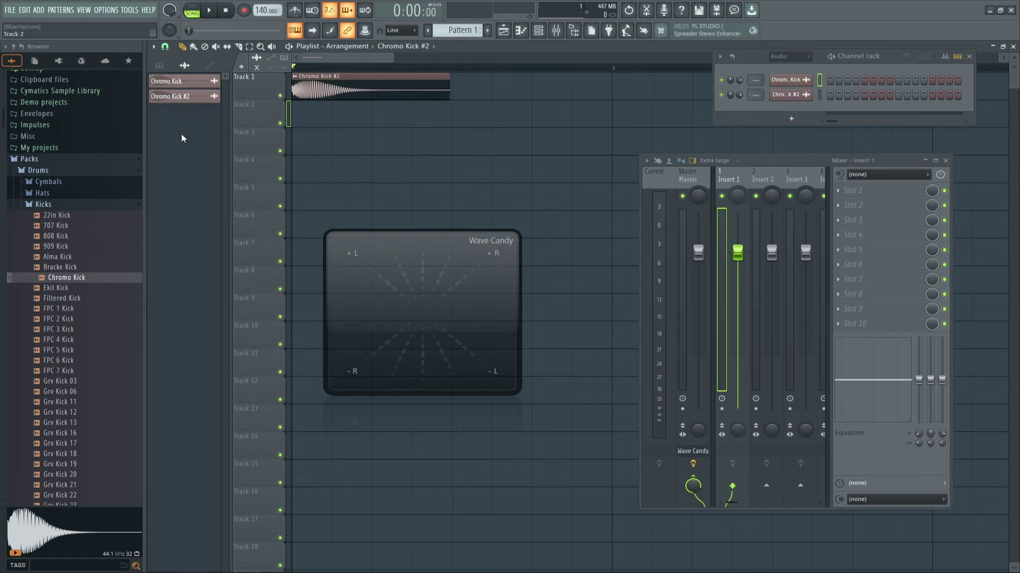
pyautogui.moveTo(172, 82); pyautogui.dragTo(325, 109)
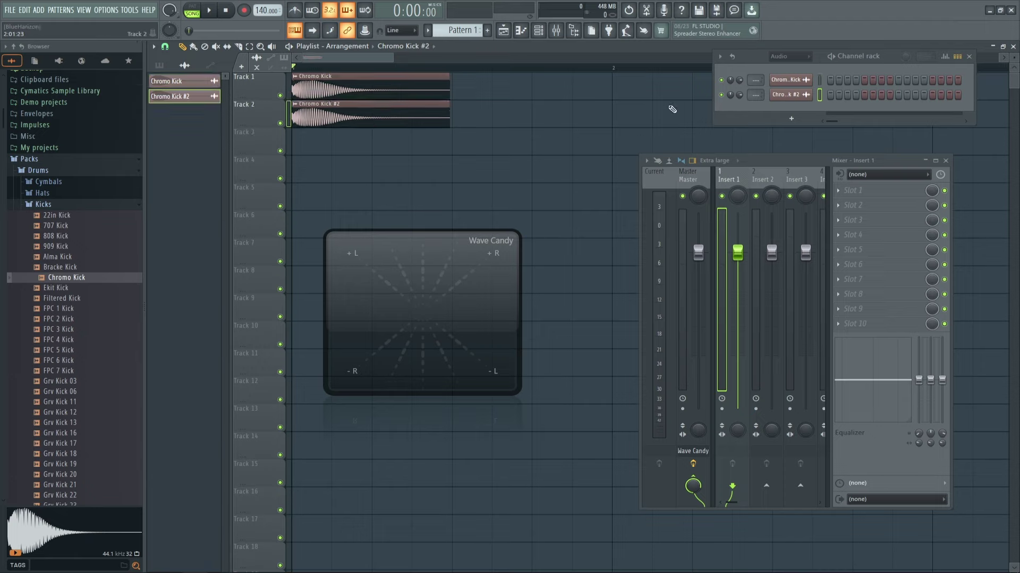
# Step: Pan the Chromo Kick and Chromo Kick #2 channels to opposite sides and play the two clips together
pyautogui.doubleClick(372, 90)
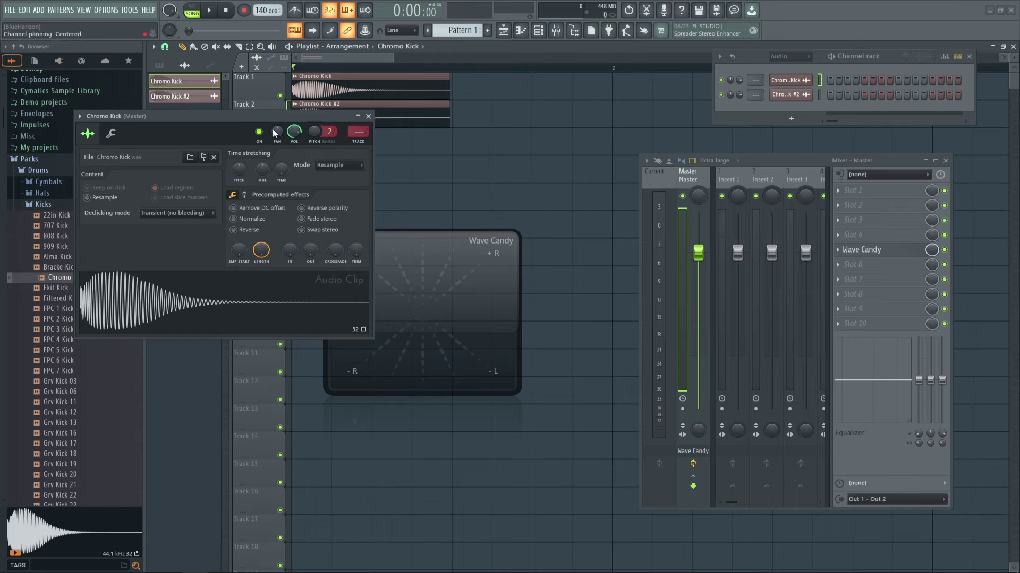
pyautogui.click(368, 116)
pyautogui.doubleClick(343, 111)
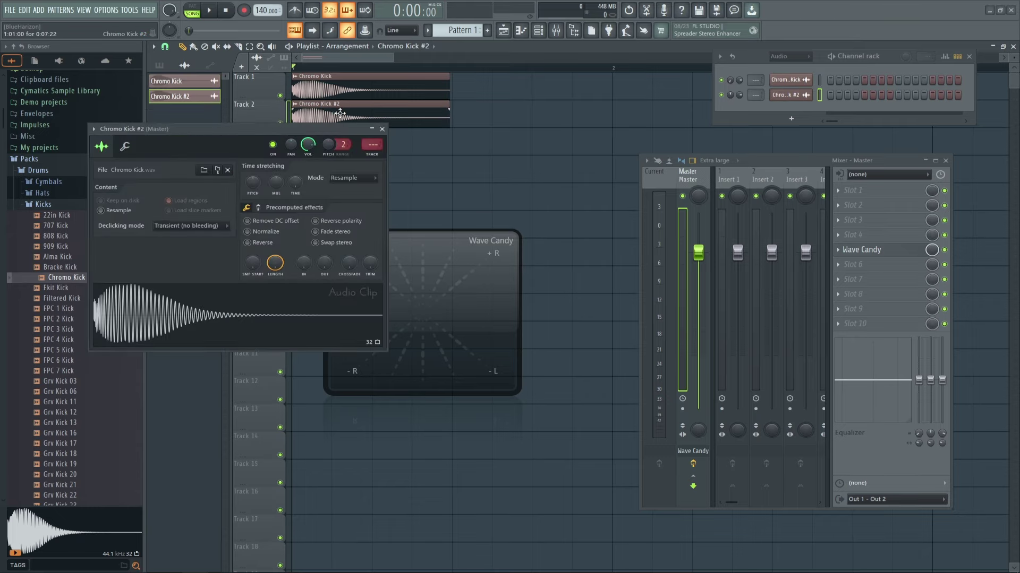
pyautogui.click(382, 129)
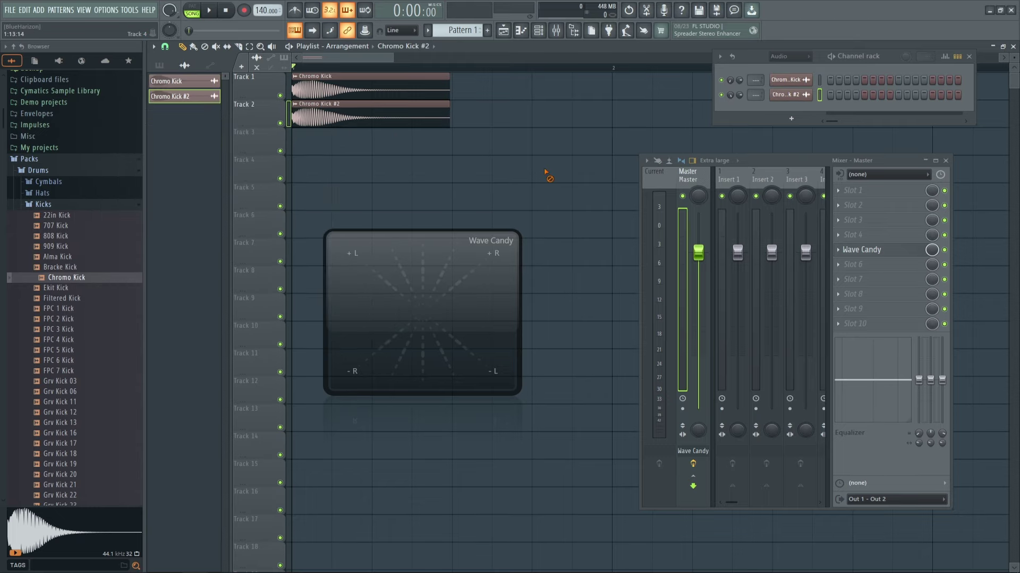
pyautogui.press('space')
pyautogui.press('space')
pyautogui.press('space')
pyautogui.press('space')
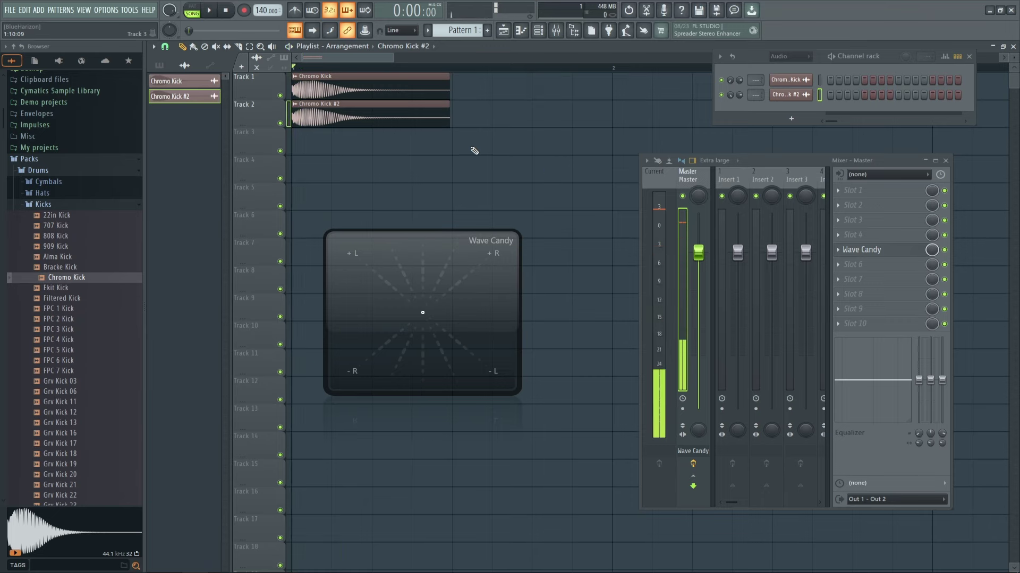
# Step: Copy the 65% channel volume of Chromo Kick and paste it onto the Chromo Kick #2 channel
pyautogui.doubleClick(362, 97)
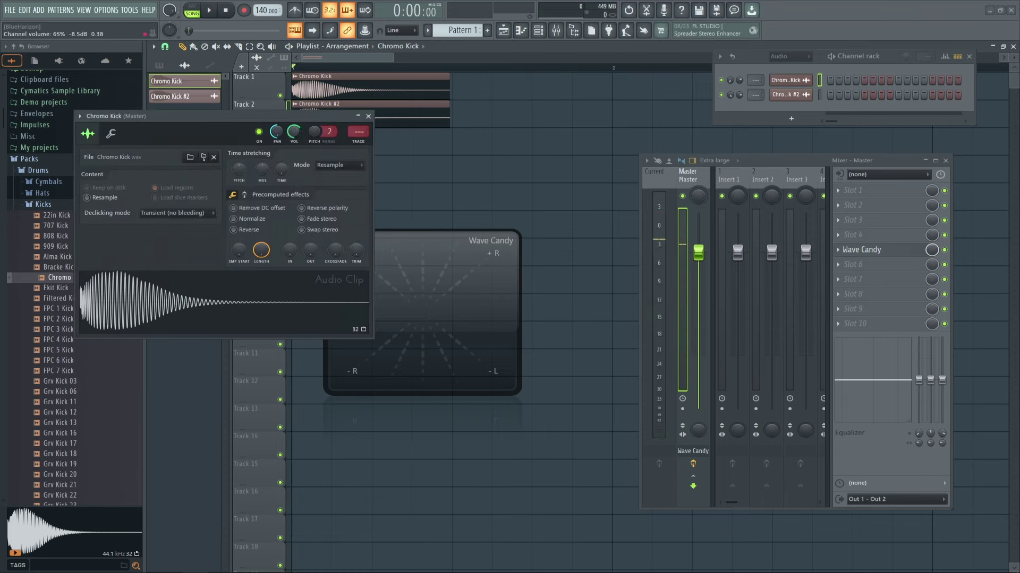
pyautogui.rightClick(300, 134)
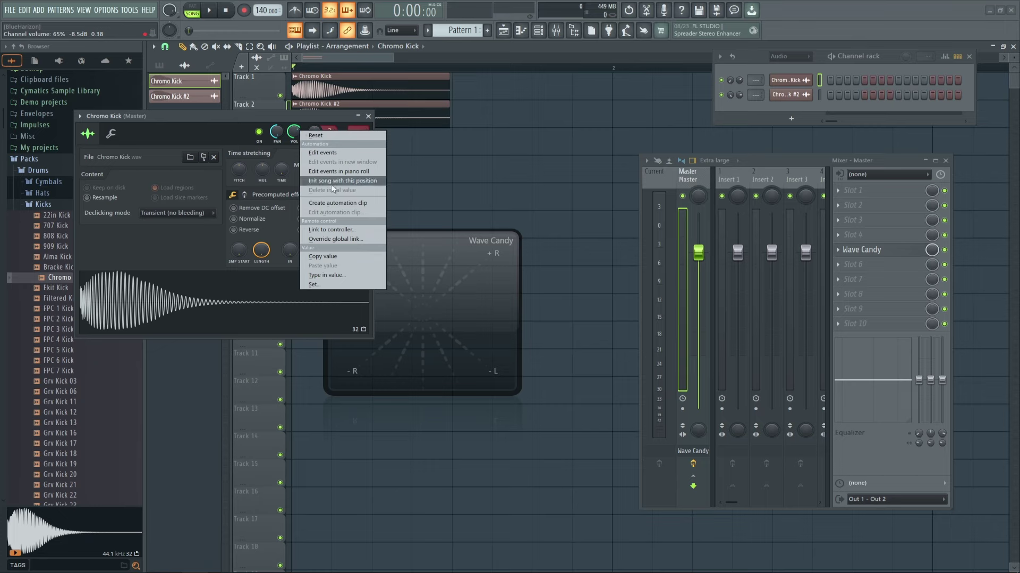
pyautogui.click(324, 257)
pyautogui.click(368, 116)
pyautogui.doubleClick(371, 118)
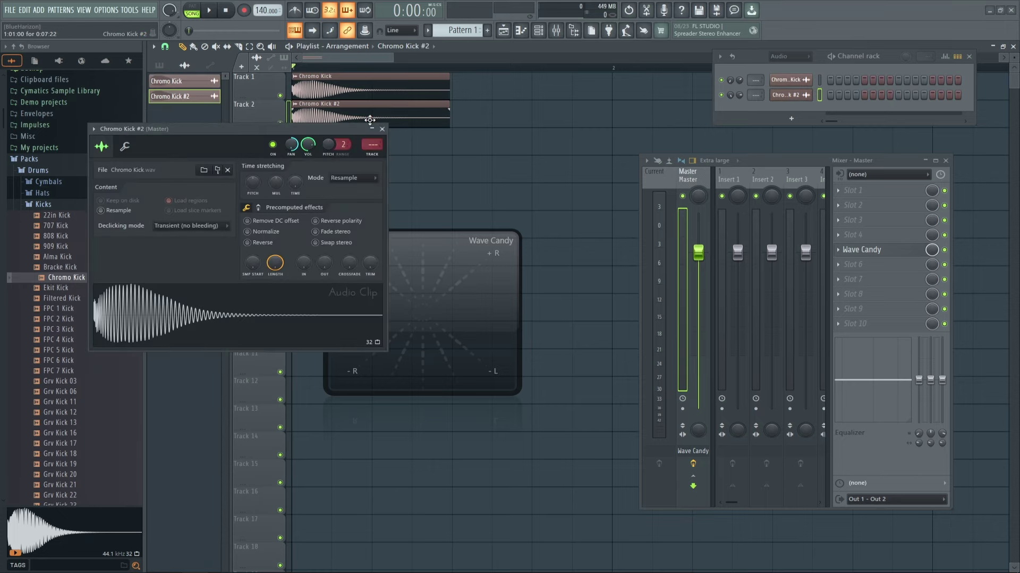
pyautogui.rightClick(311, 145)
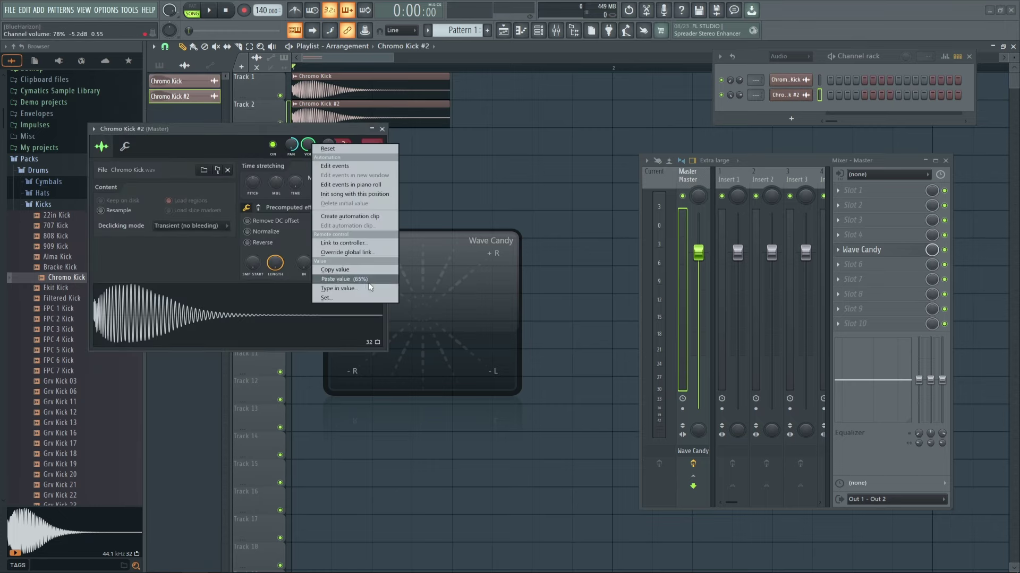
pyautogui.click(344, 279)
pyautogui.click(383, 129)
# Step: Play the level-matched kicks through the vectorscope and reposition the Wave Candy display over the Playlist
pyautogui.press('space')
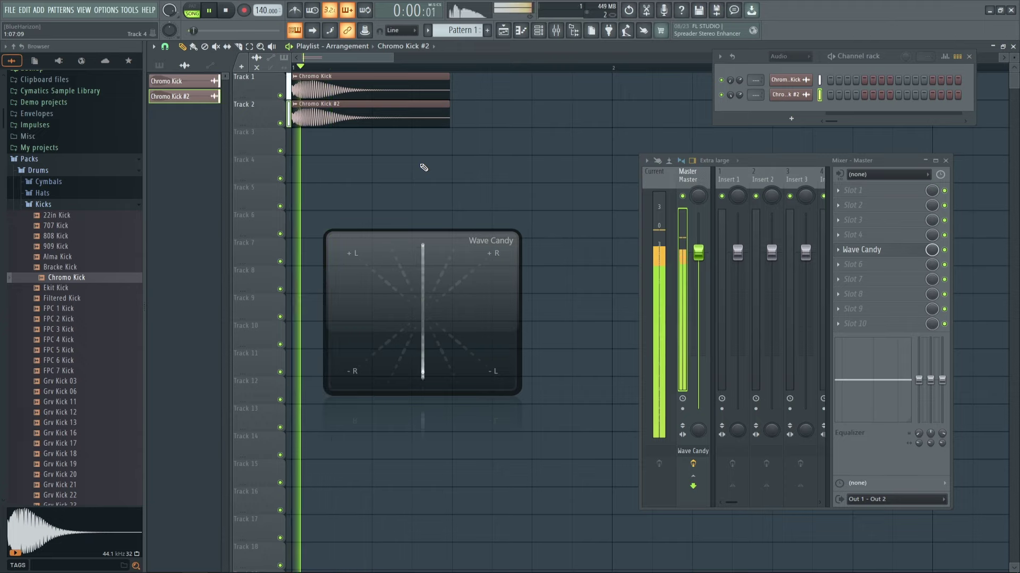
pyautogui.moveTo(416, 303); pyautogui.dragTo(508, 236)
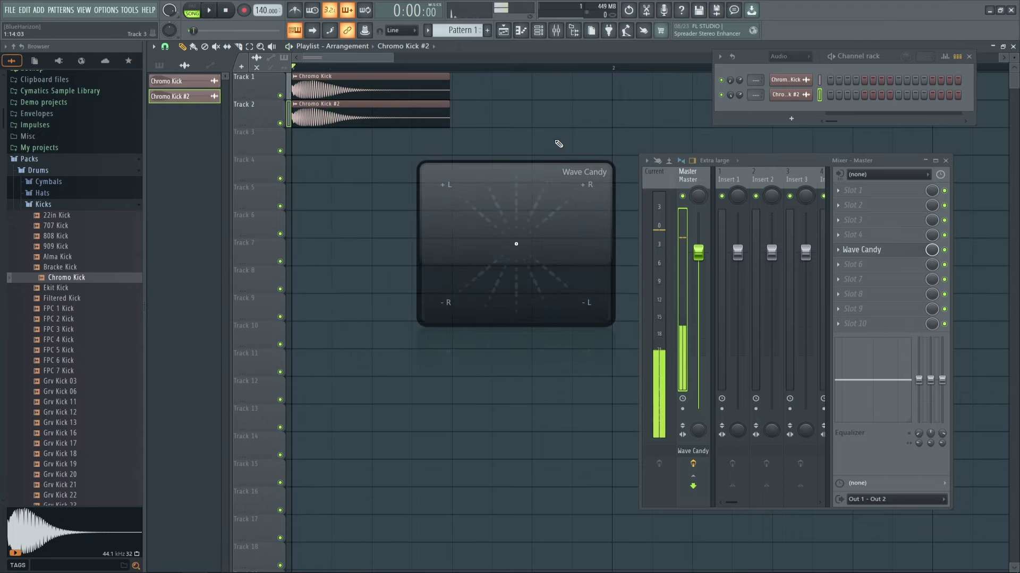
pyautogui.press('space')
pyautogui.moveTo(528, 186); pyautogui.dragTo(489, 295)
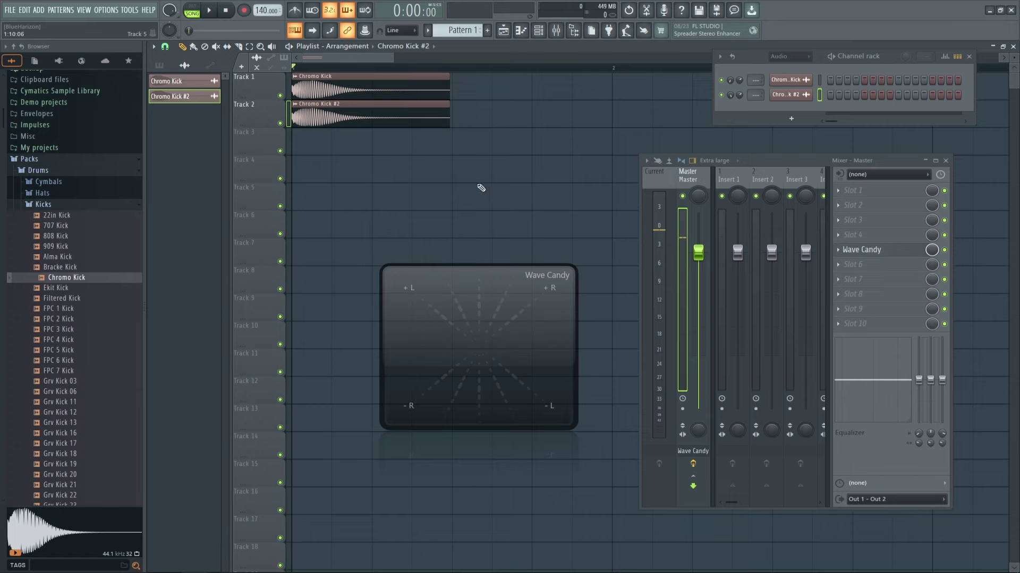
# Step: Shift the Chromo Kick clip on Track 1 slightly later than the Chromo Kick #2 clip on Track 2
pyautogui.scroll(6, 338, 67)
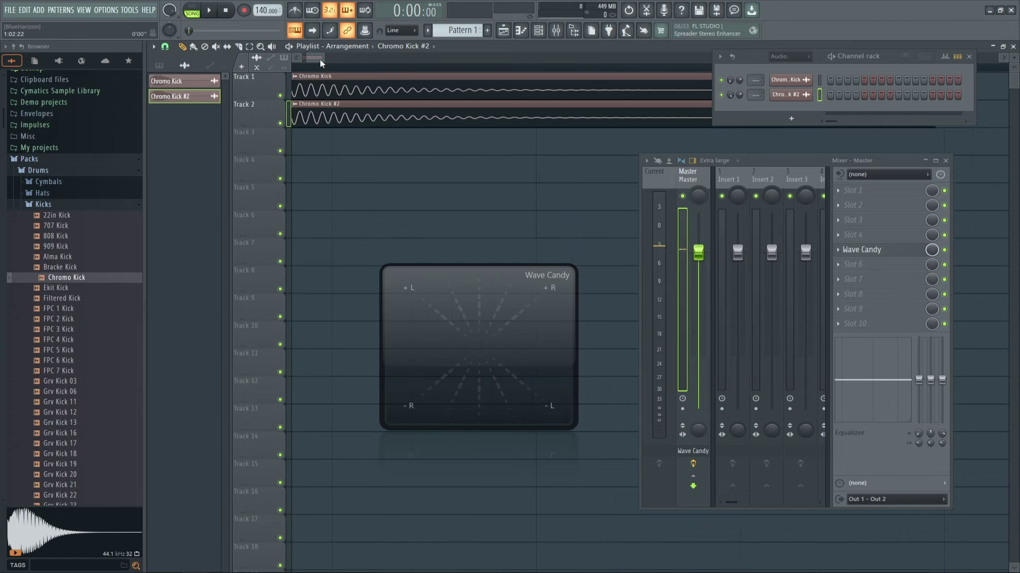
pyautogui.moveTo(320, 63); pyautogui.dragTo(329, 87)
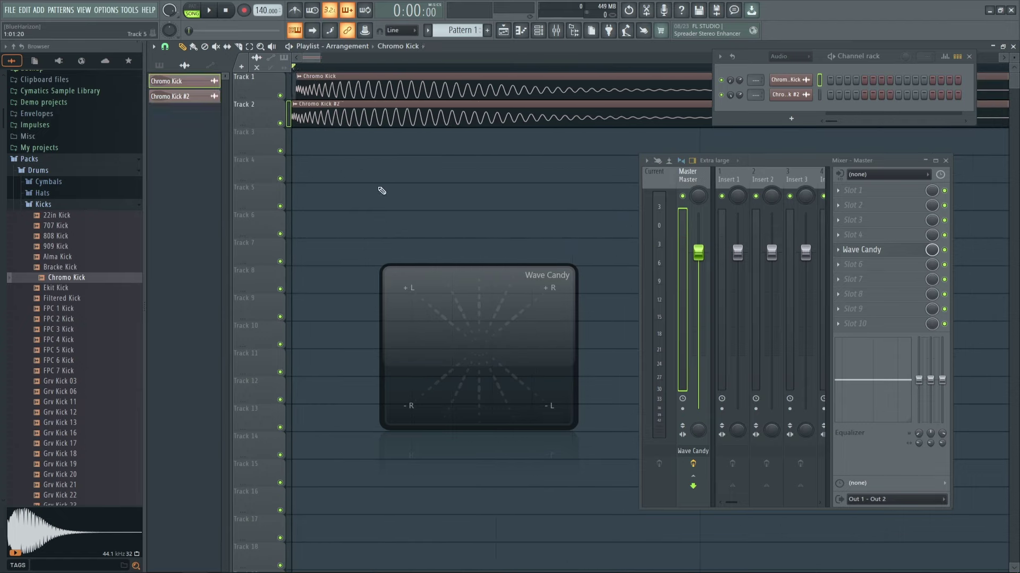
pyautogui.scroll(-4, 489, 85)
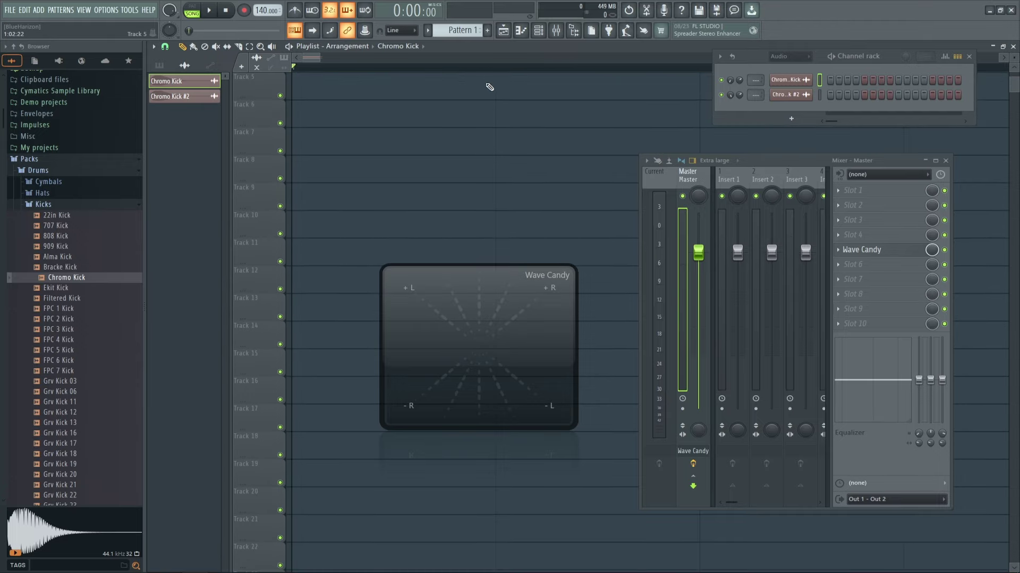
pyautogui.scroll(4, 489, 85)
pyautogui.scroll(-4, 484, 69)
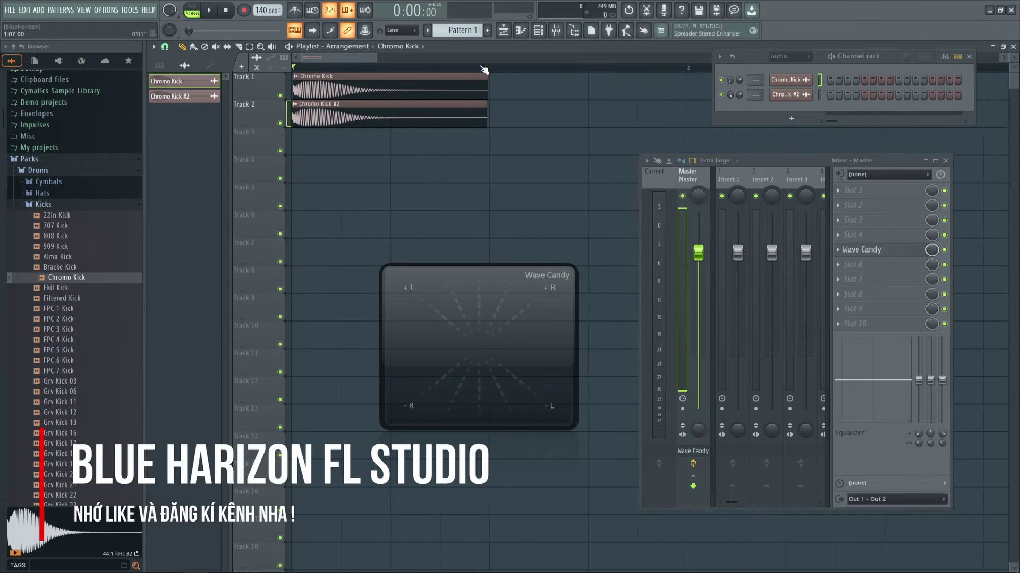
# Step: Move the Wave Candy display beneath the kick clips and play the time-offset kicks to examine their stereo image
pyautogui.moveTo(486, 304); pyautogui.dragTo(415, 210)
pyautogui.press('space')
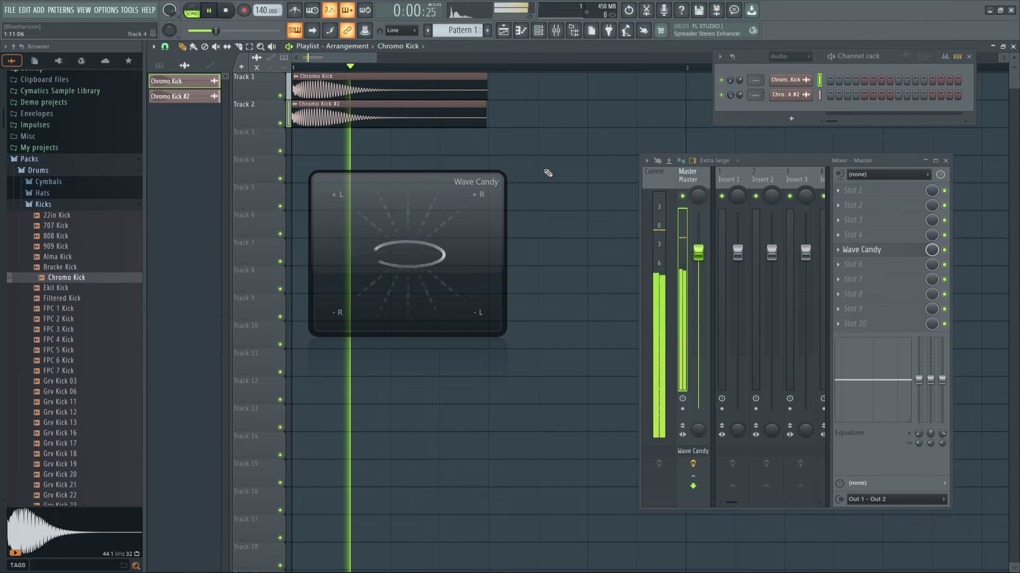
pyautogui.press('space')
pyautogui.moveTo(407, 310); pyautogui.dragTo(423, 338)
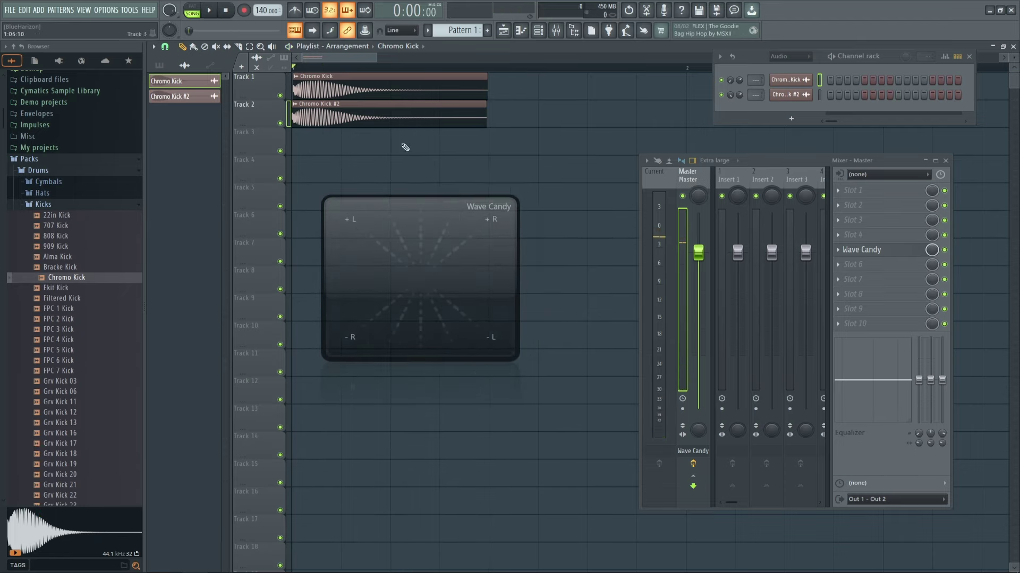
pyautogui.moveTo(403, 154); pyautogui.dragTo(370, 80)
pyautogui.keyDown('ctrl'); pyautogui.click(463, 157); pyautogui.keyUp('ctrl')
pyautogui.moveTo(451, 149); pyautogui.dragTo(352, 75)
pyautogui.keyDown('ctrl'); pyautogui.click(539, 136); pyautogui.keyUp('ctrl')
# Step: Show all channels in the Channel rack and select mixer track Insert 1
pyautogui.click(788, 55)
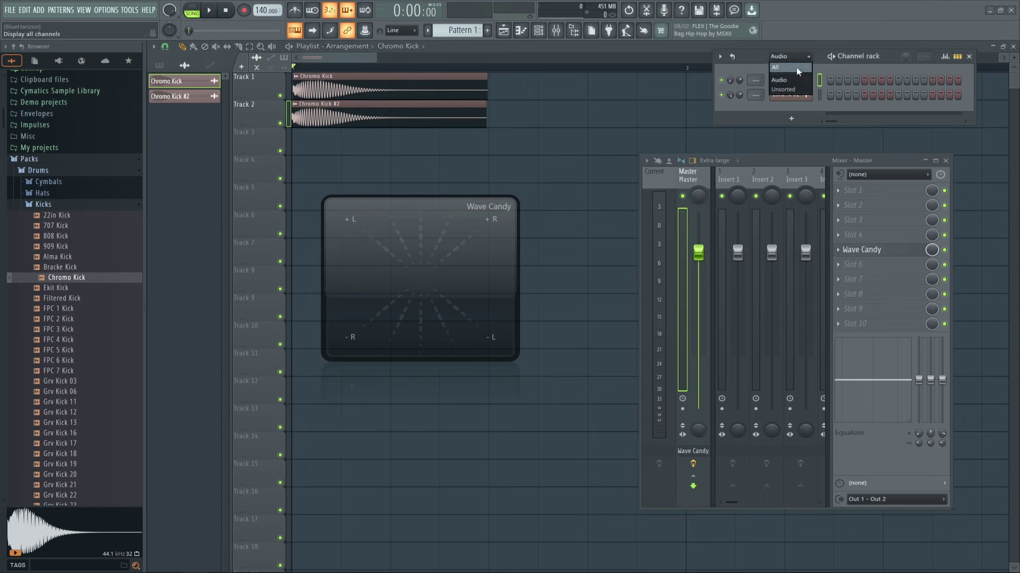
pyautogui.click(780, 66)
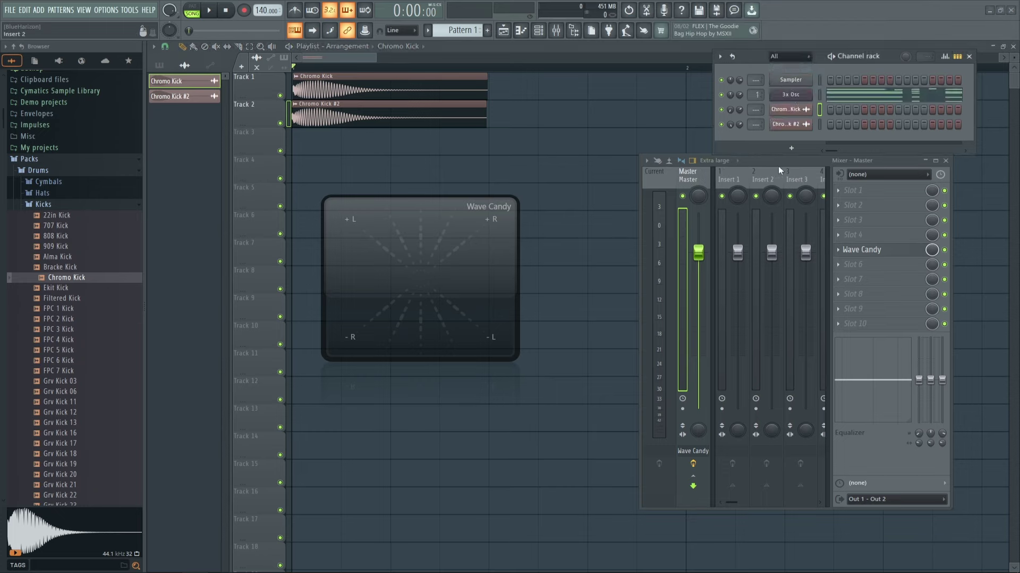
pyautogui.click(809, 188)
pyautogui.click(737, 175)
pyautogui.click(703, 176)
pyautogui.click(741, 172)
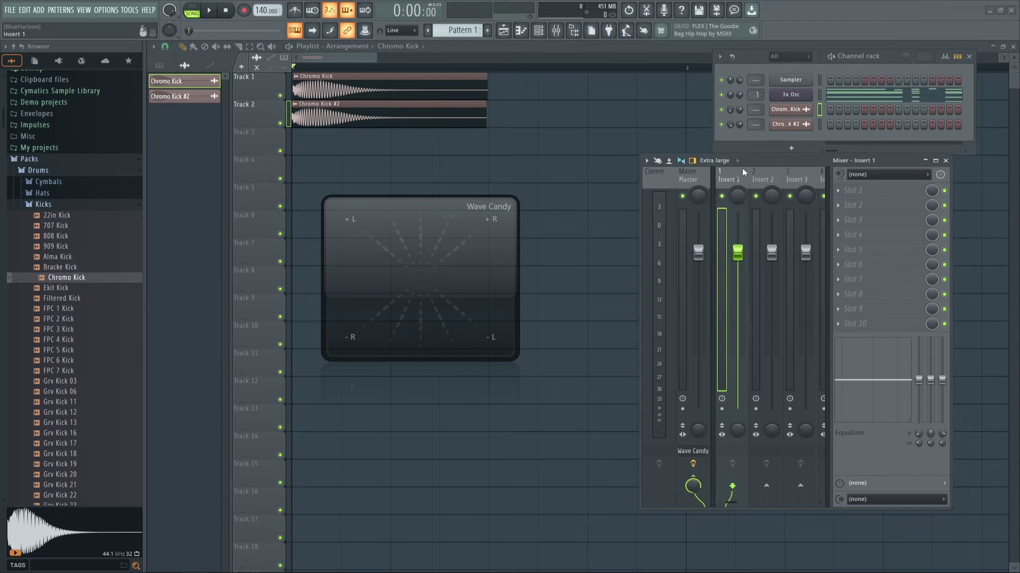
# Step: Add a Harmless synth channel and load its Brass Vessel FG preset
pyautogui.click(790, 149)
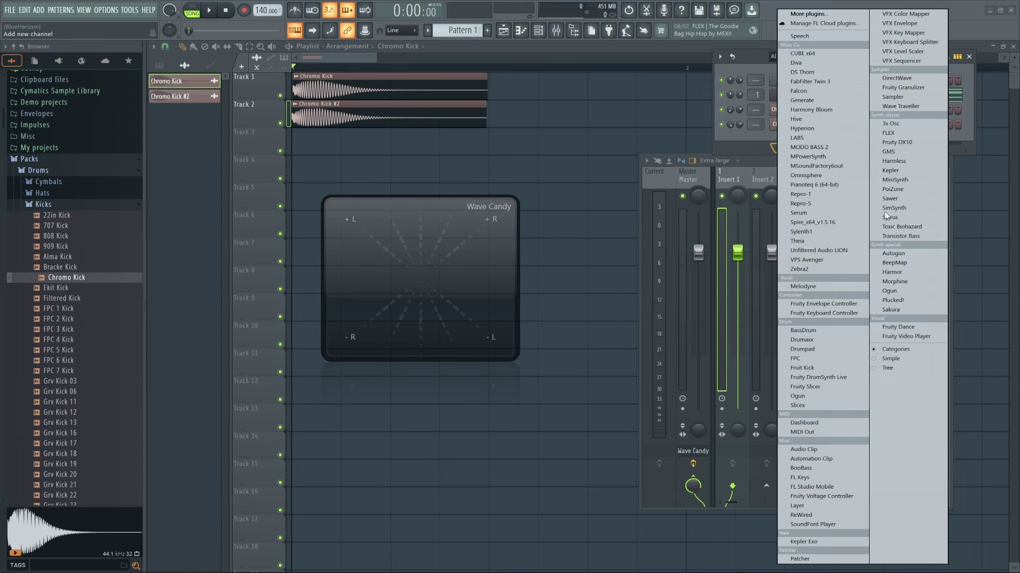
pyautogui.click(929, 165)
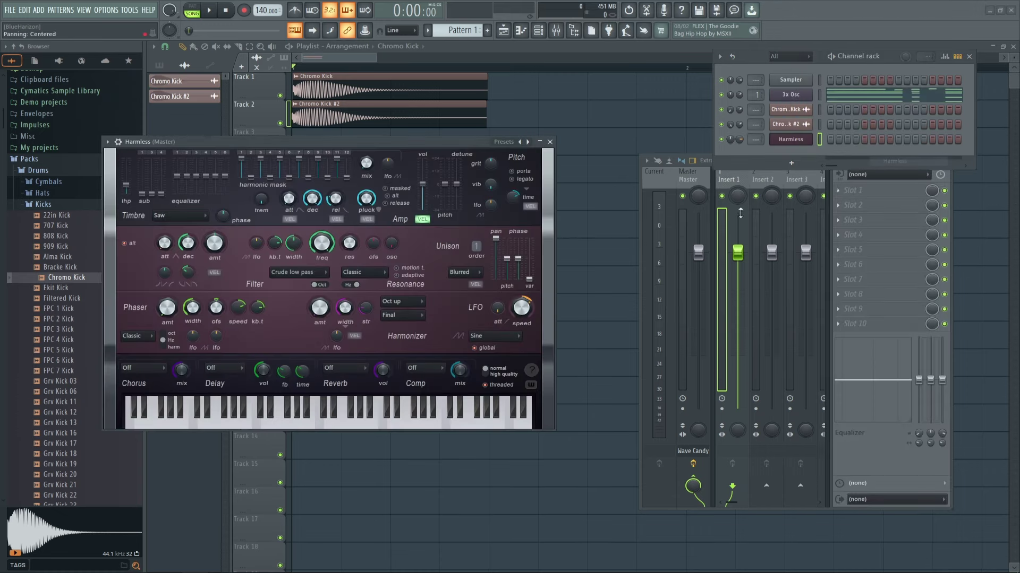
pyautogui.click(511, 148)
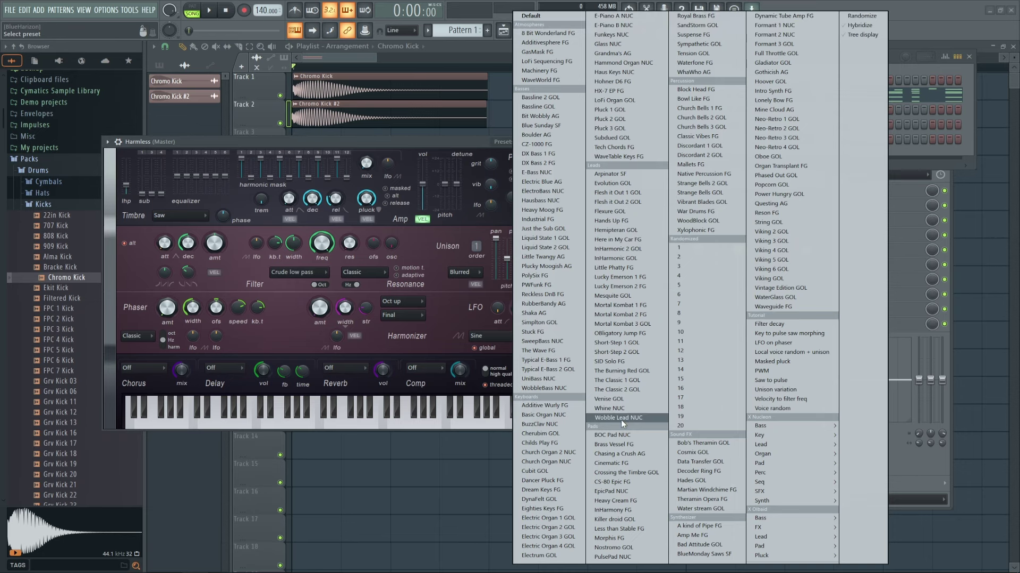
pyautogui.click(616, 444)
# Step: Play a few notes of Brass Vessel FG while watching the vectorscope, and route its channel to mixer track Insert 1
pyautogui.press('u')
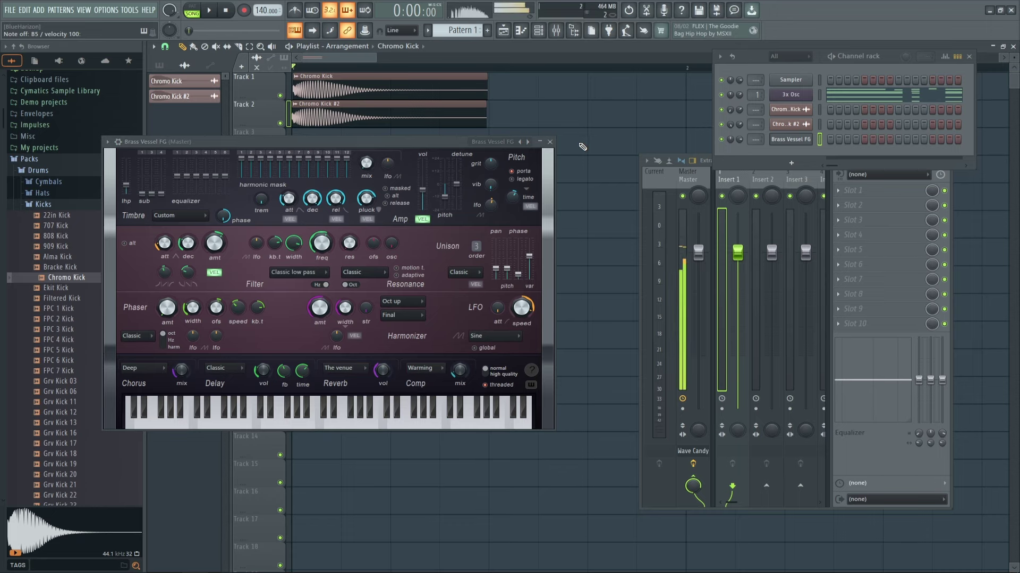
pyautogui.press('v')
pyautogui.press('y')
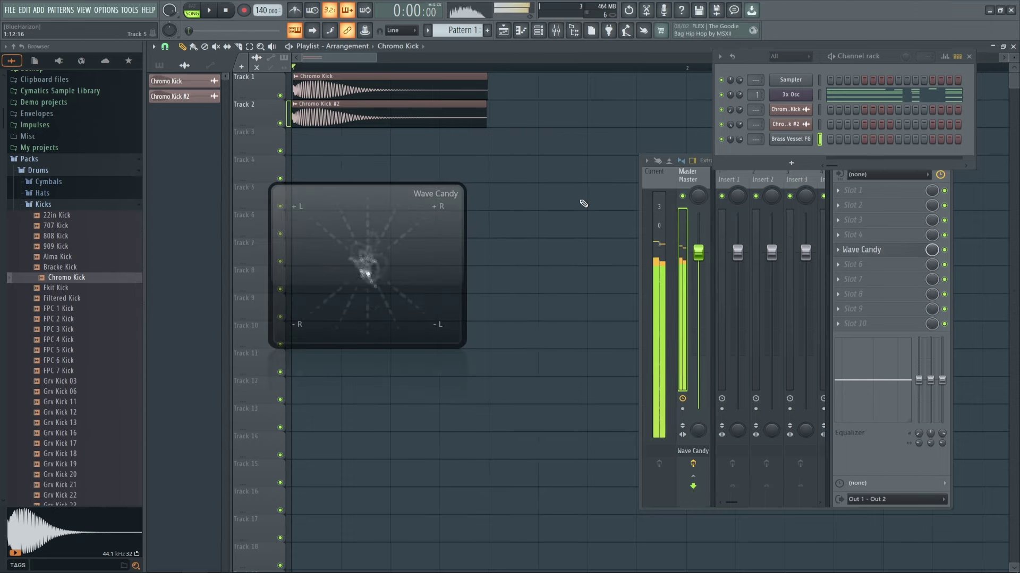
pyautogui.scroll(1, 759, 141)
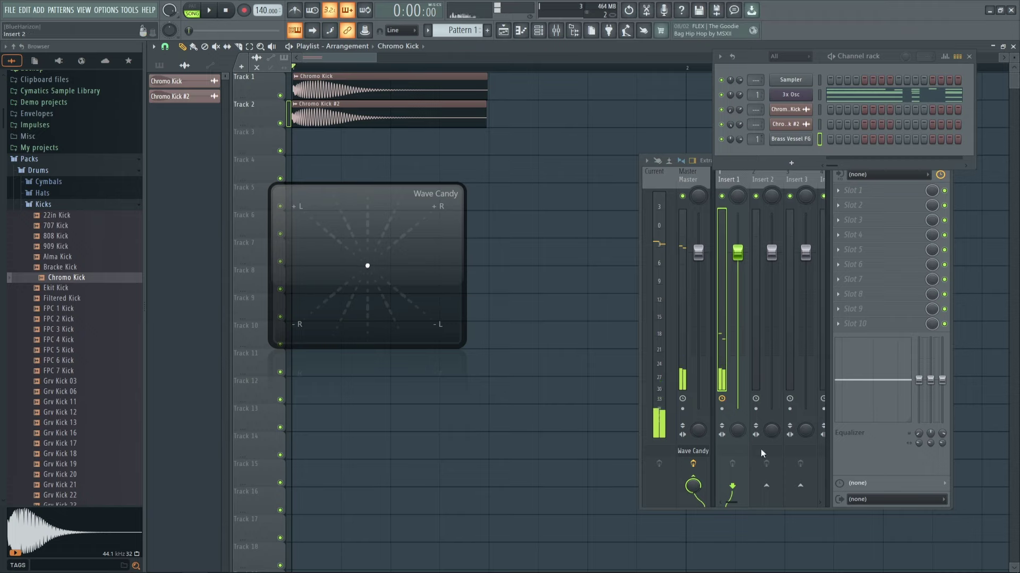
# Step: Reroute Insert 1 from the Master to Inserts 2 and 3, panning Insert 2 100% left and Insert 3 right
pyautogui.click(694, 484)
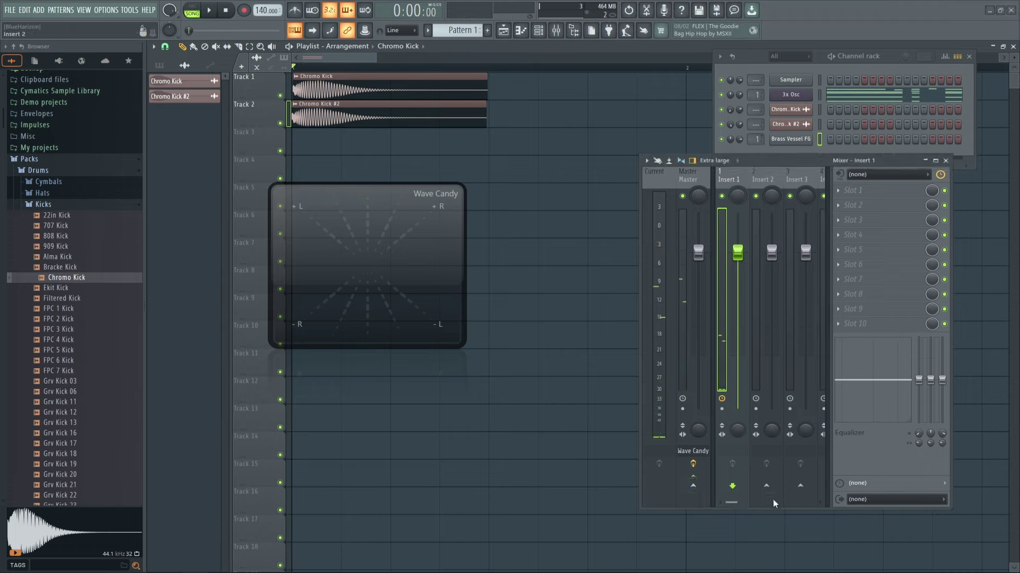
pyautogui.click(800, 485)
pyautogui.moveTo(771, 196); pyautogui.dragTo(771, 223)
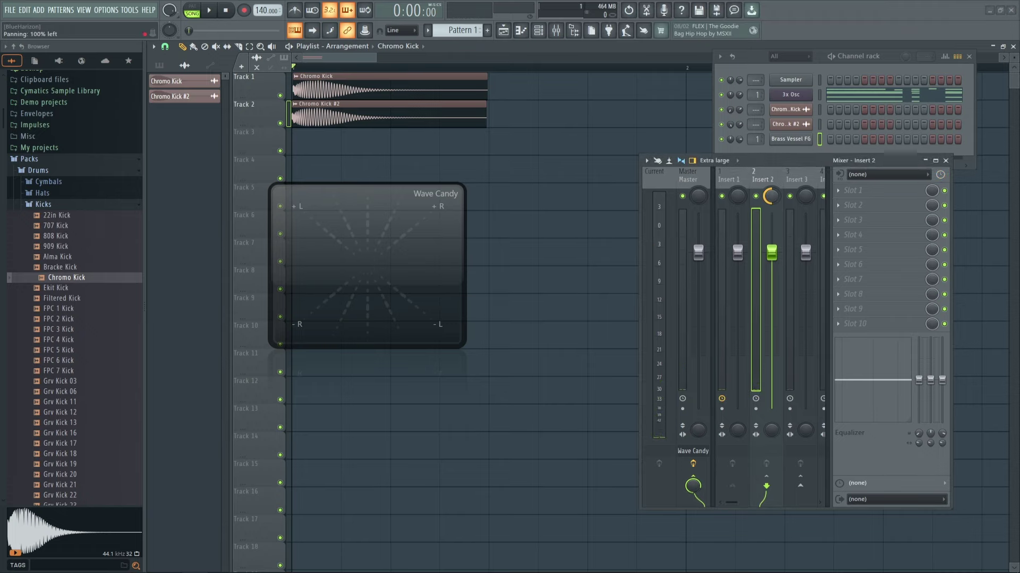
pyautogui.click(784, 170)
# Step: Load Pro-Q 3 into effect slot 2 of Insert 2
pyautogui.click(767, 167)
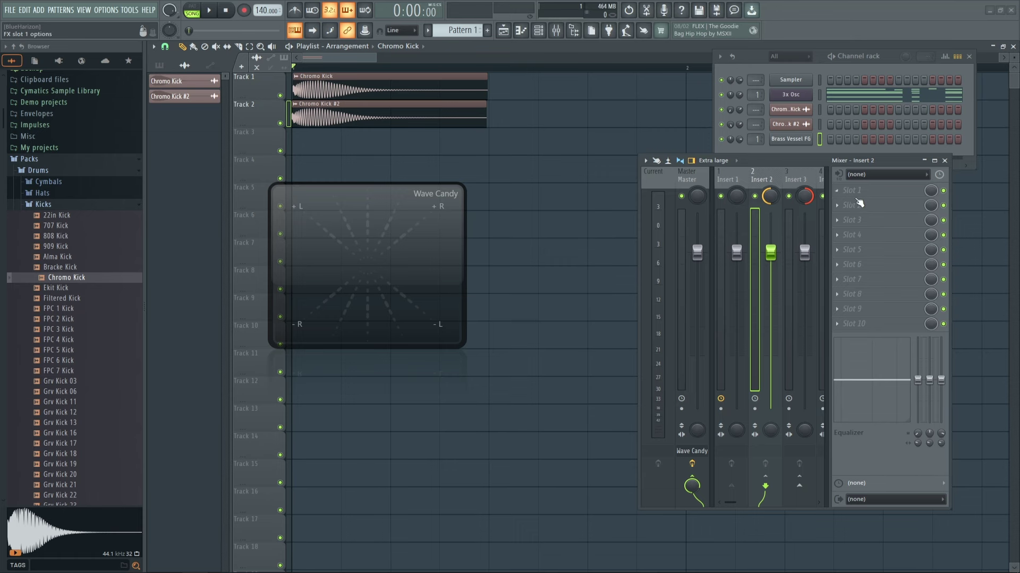
pyautogui.click(869, 202)
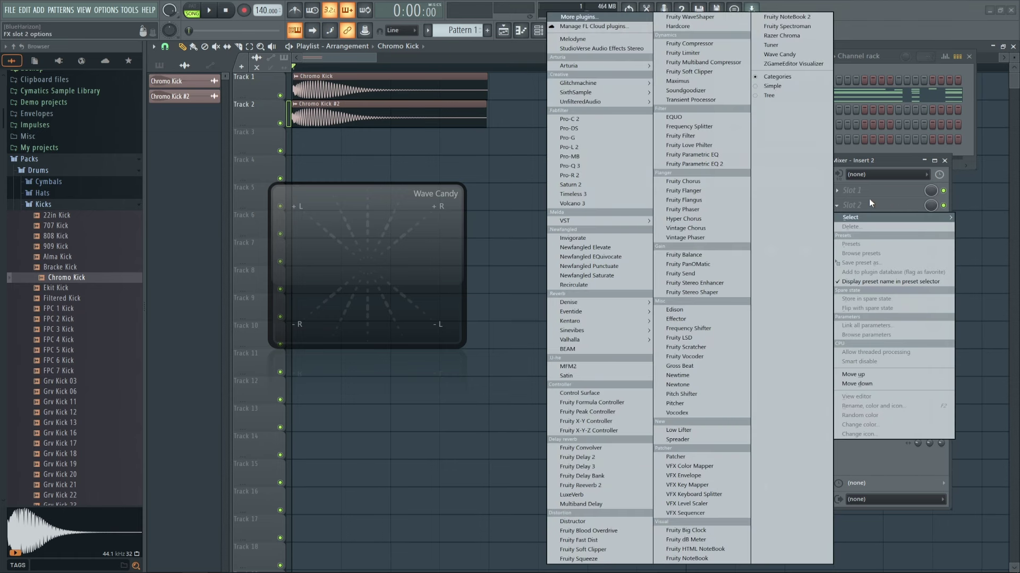
pyautogui.click(595, 166)
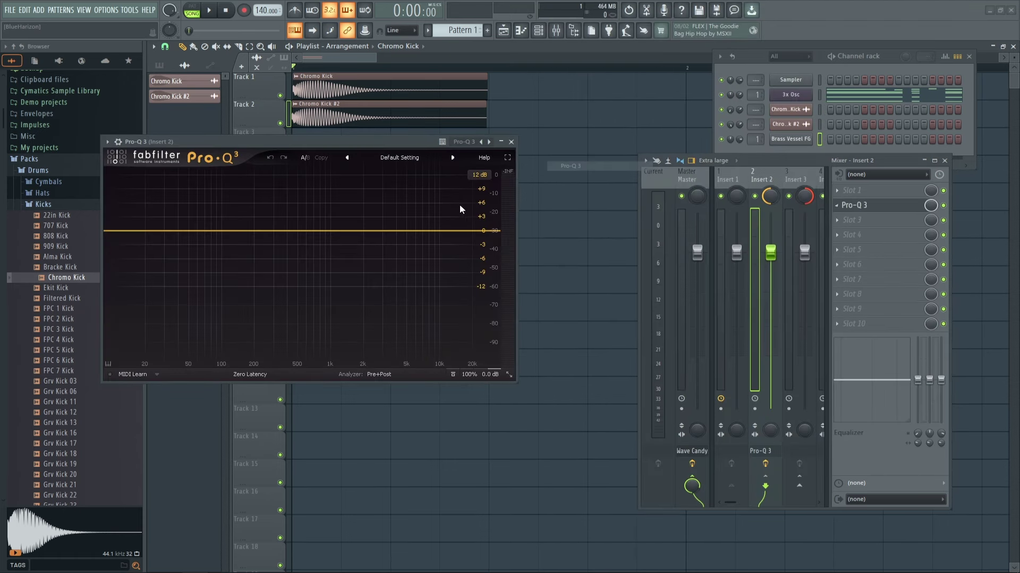
# Step: Add a bell cut to Insert 2's Pro-Q 3 and sweep it from about 100 Hz to above 1 kHz while playing notes and watching the vectorscope
pyautogui.moveTo(345, 143); pyautogui.dragTo(781, 212)
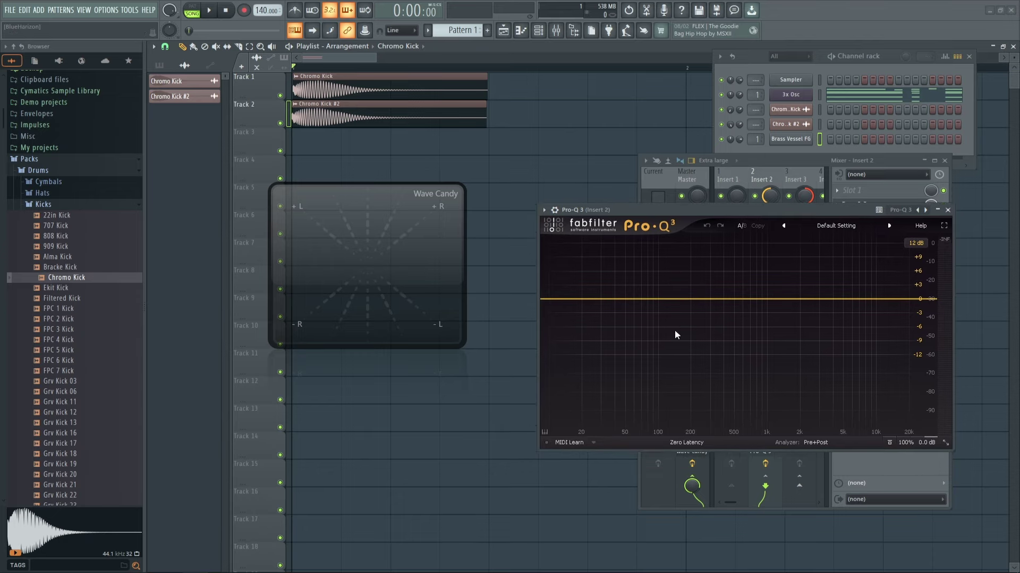
pyautogui.click(658, 336)
pyautogui.press('space')
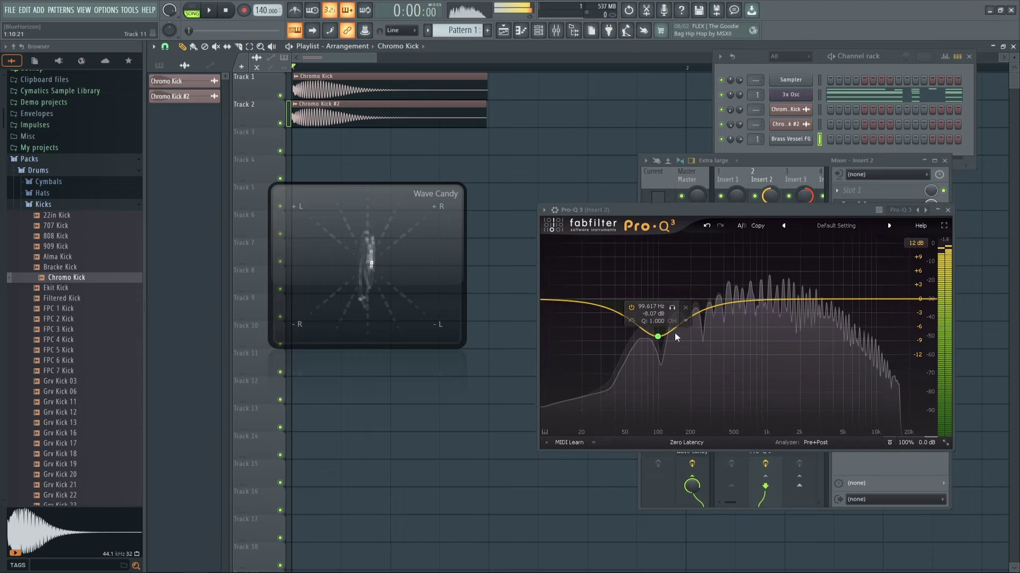
pyautogui.moveTo(658, 336); pyautogui.dragTo(763, 322)
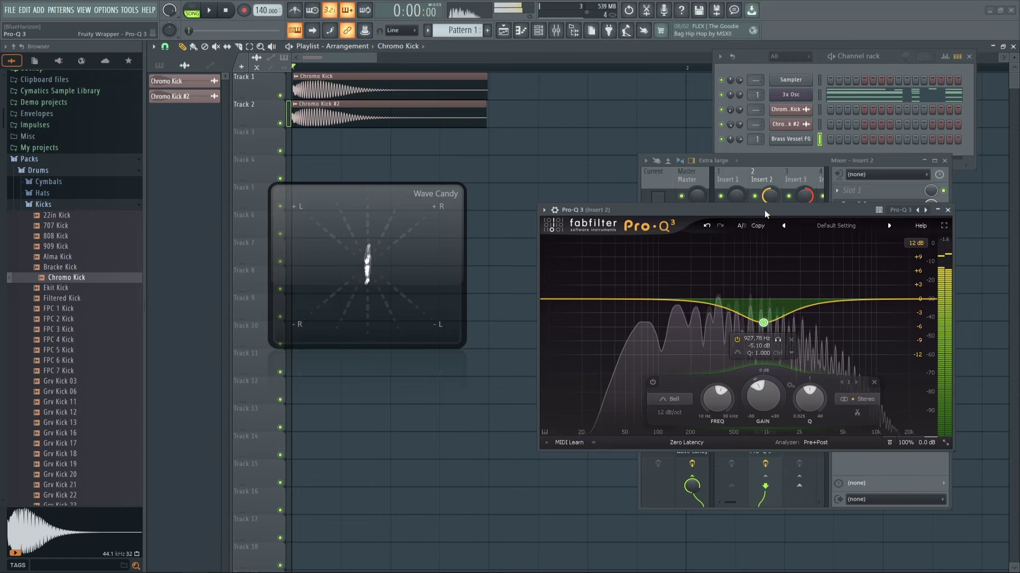
pyautogui.moveTo(764, 210); pyautogui.dragTo(238, 309)
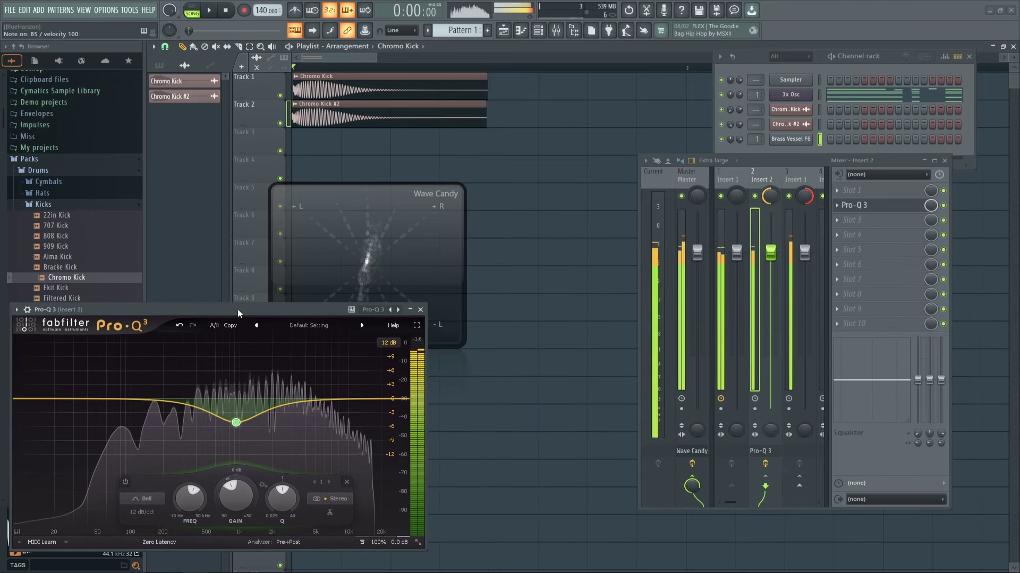
pyautogui.moveTo(236, 423); pyautogui.dragTo(258, 415)
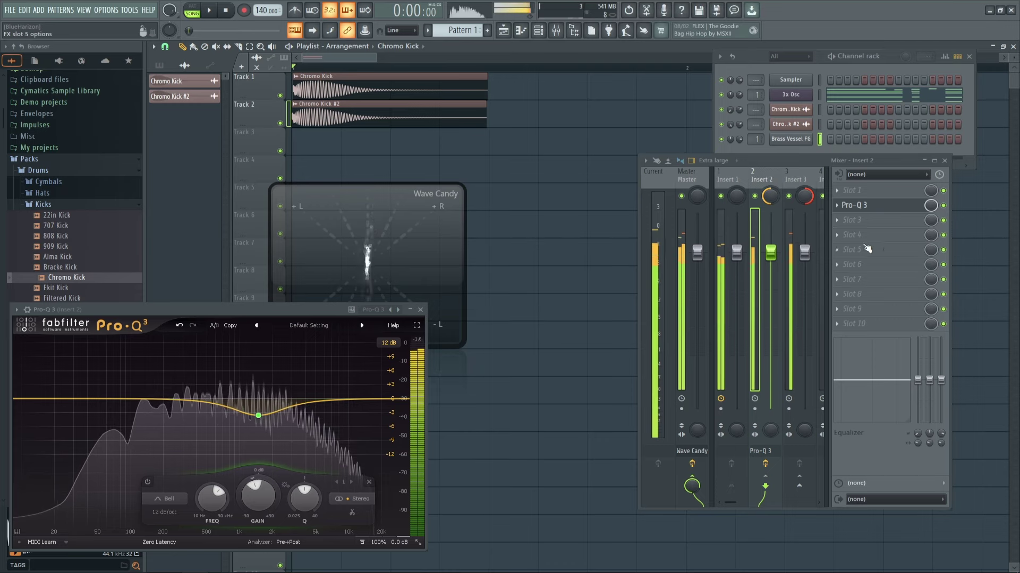
# Step: Compare the stereo image with Insert 2's Pro-Q 3 bypassed, check the Insert 1 routing, and re-enable the EQ
pyautogui.click(943, 206)
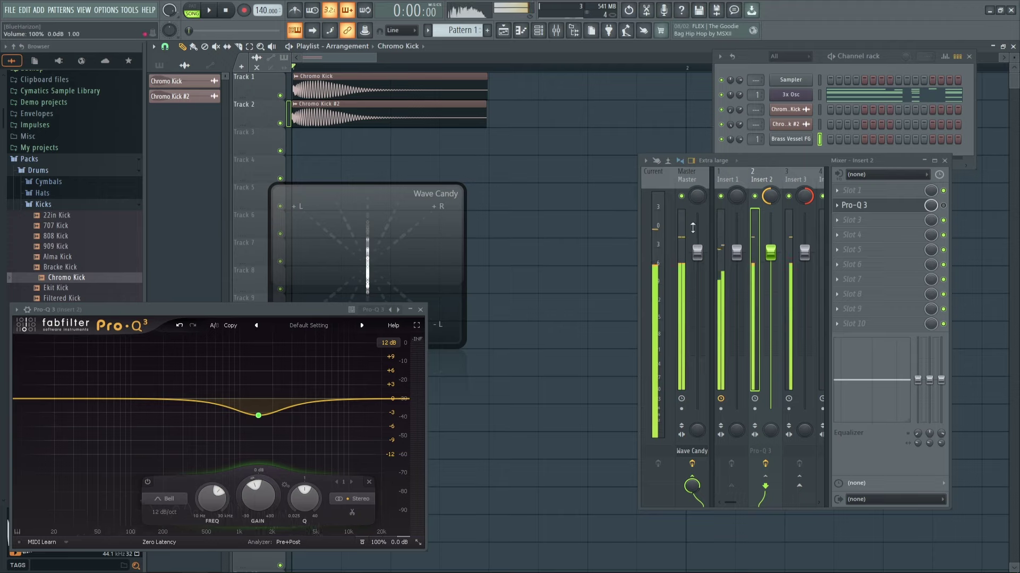
pyautogui.click(729, 176)
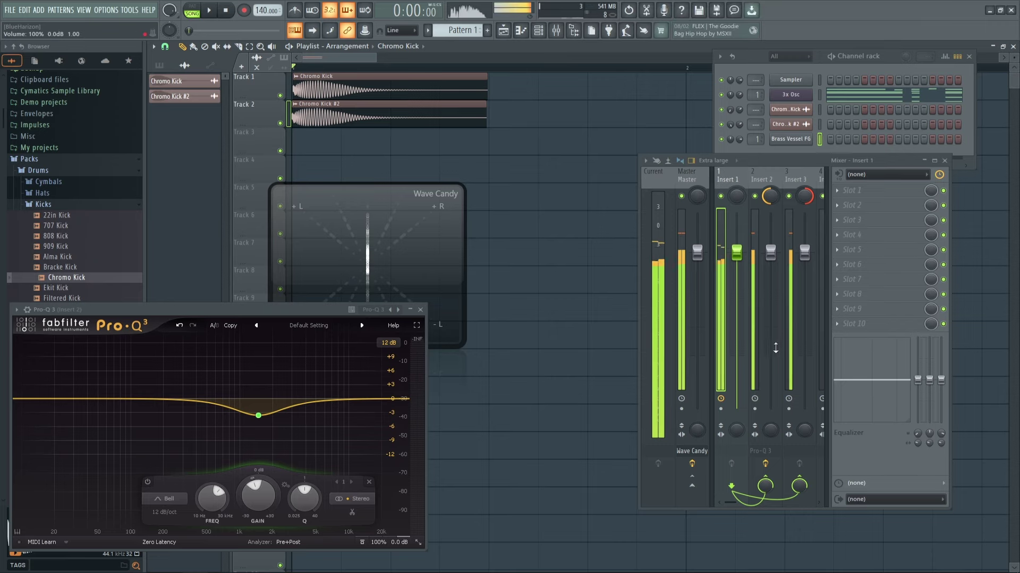
pyautogui.click(762, 452)
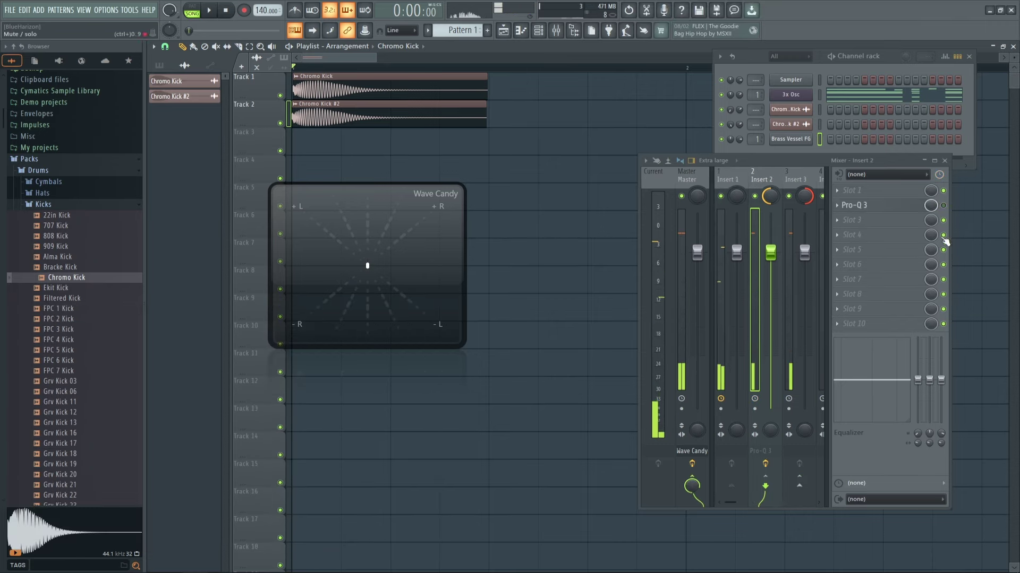
pyautogui.click(943, 206)
# Step: Move the Wave Candy vectorscope slightly and examine the start offset between the two Chromo Kick clips' waveforms in the playlist
pyautogui.moveTo(380, 233); pyautogui.dragTo(396, 219)
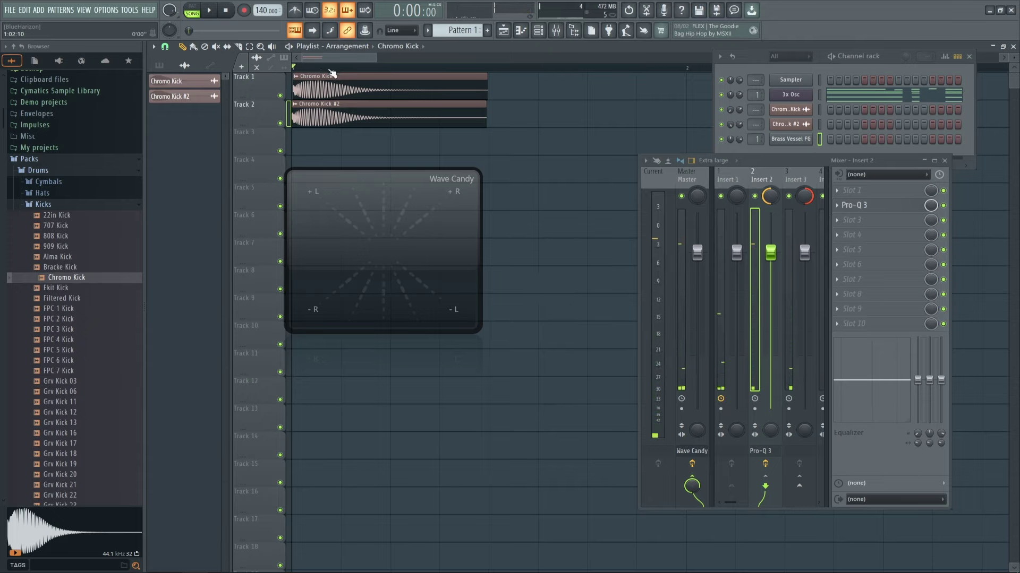
pyautogui.scroll(5, 329, 69)
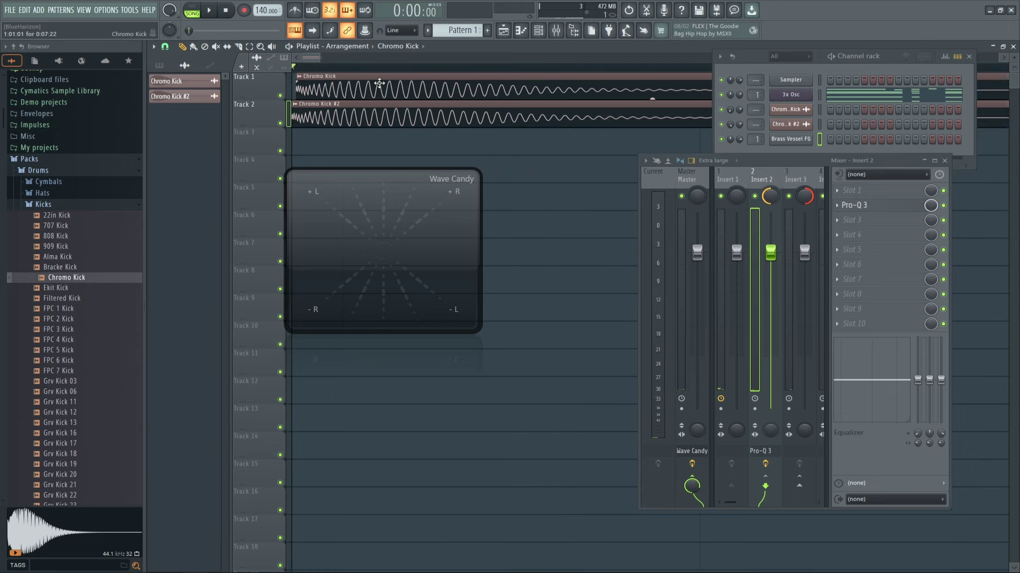
pyautogui.moveTo(379, 84)
pyautogui.mouseDown()
pyautogui.moveTo(384, 112)
pyautogui.moveTo(393, 75)
pyautogui.mouseUp()
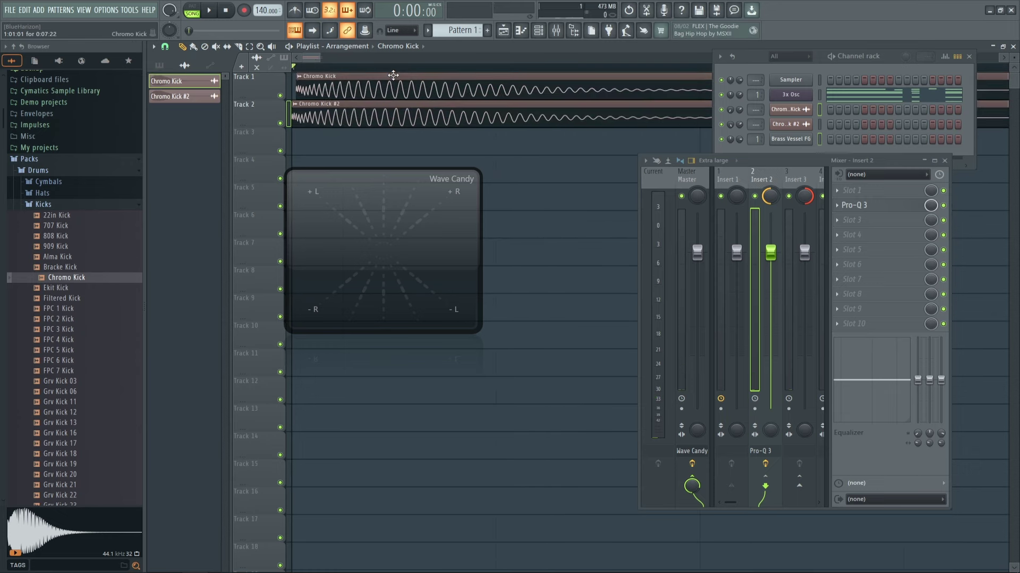
pyautogui.scroll(-4, 550, 76)
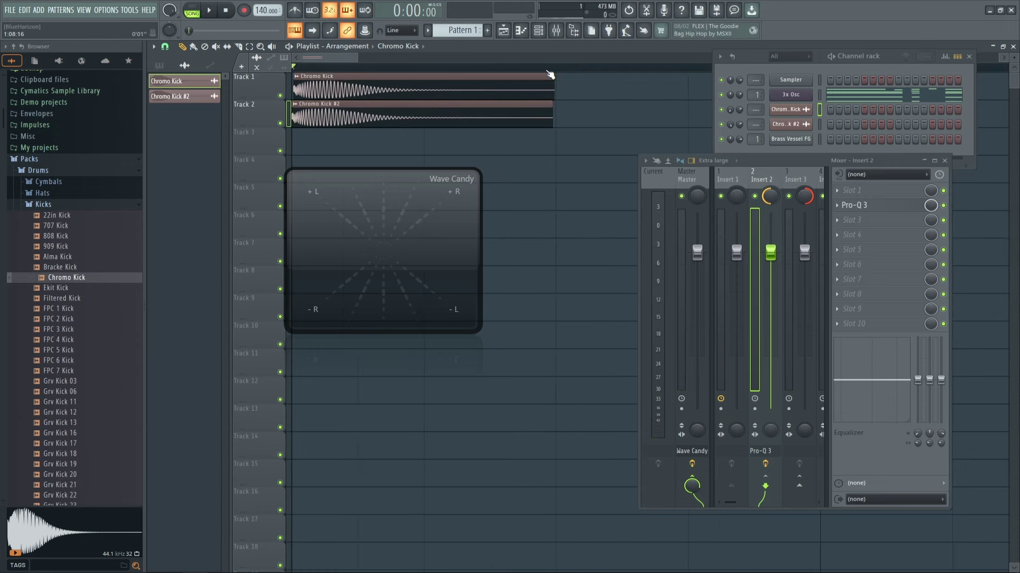